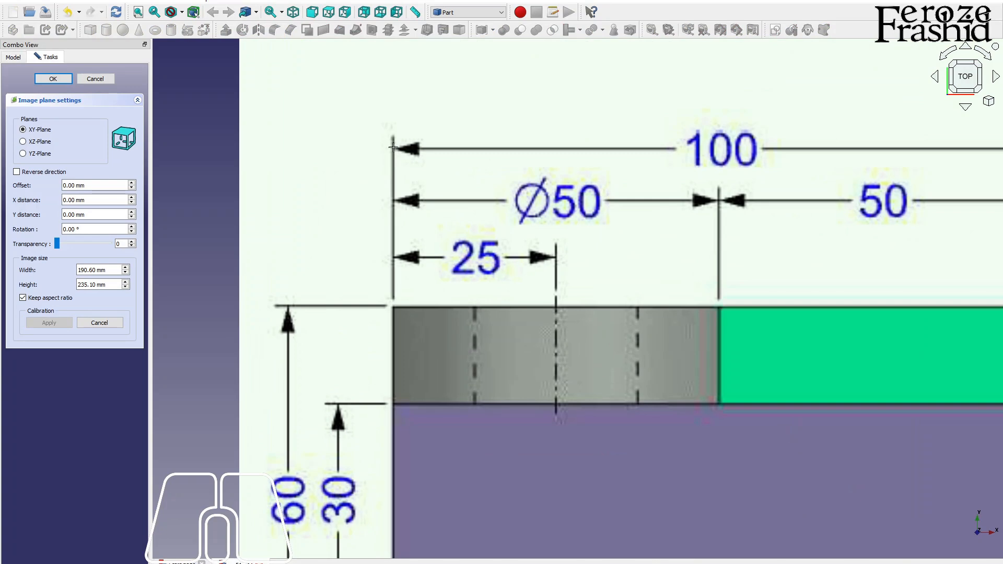
Calibrate the reference image by ending the calibration line at the overall width dimension's far arrow and setting it to 100 mm
scroll(586, 217, up, 4)
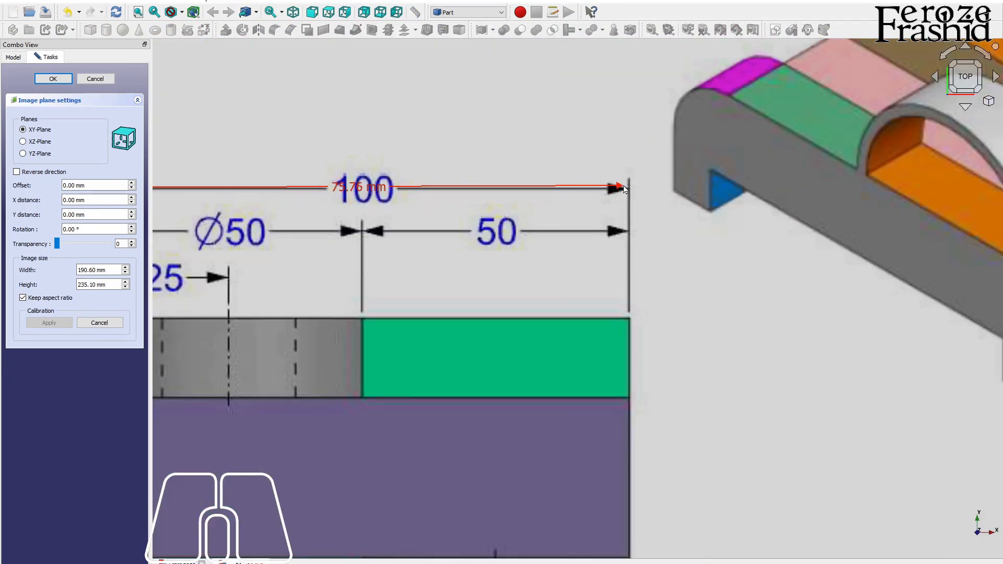
click(624, 187)
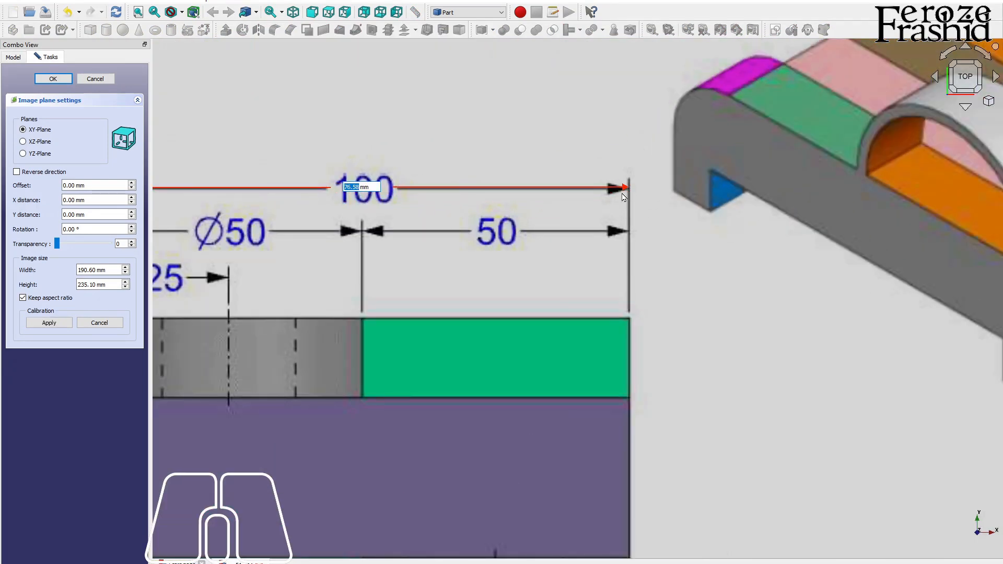
text(100)
key(Return)
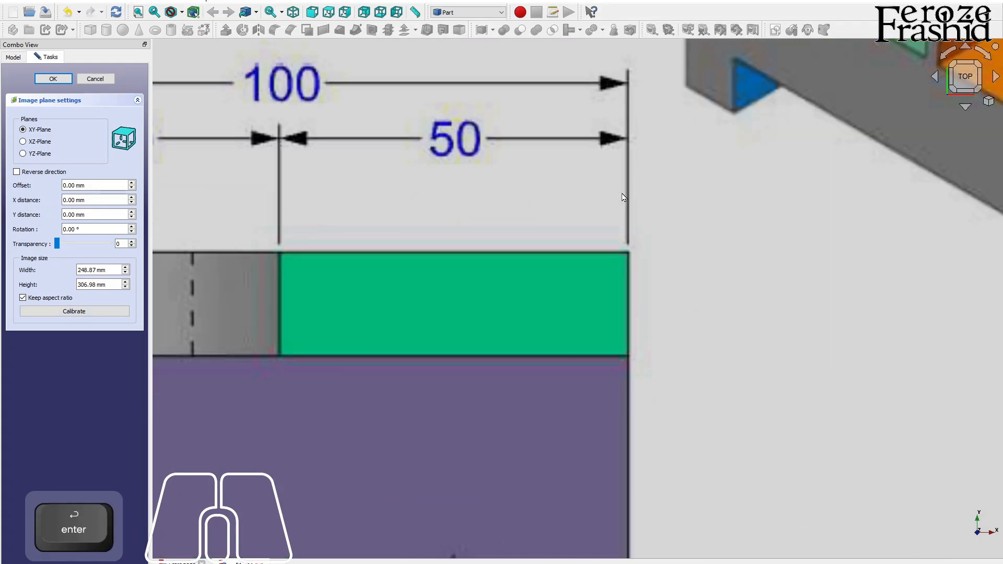
Set the reference image's transparency to 50
scroll(679, 222, down, 5)
click(119, 243)
key(Left)
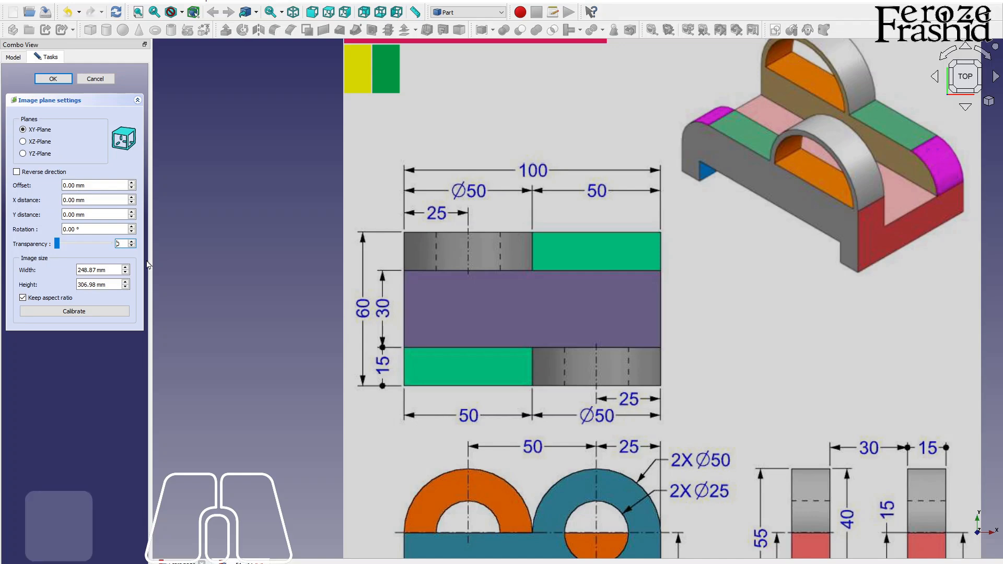
text(5)
scroll(427, 152, down, 3)
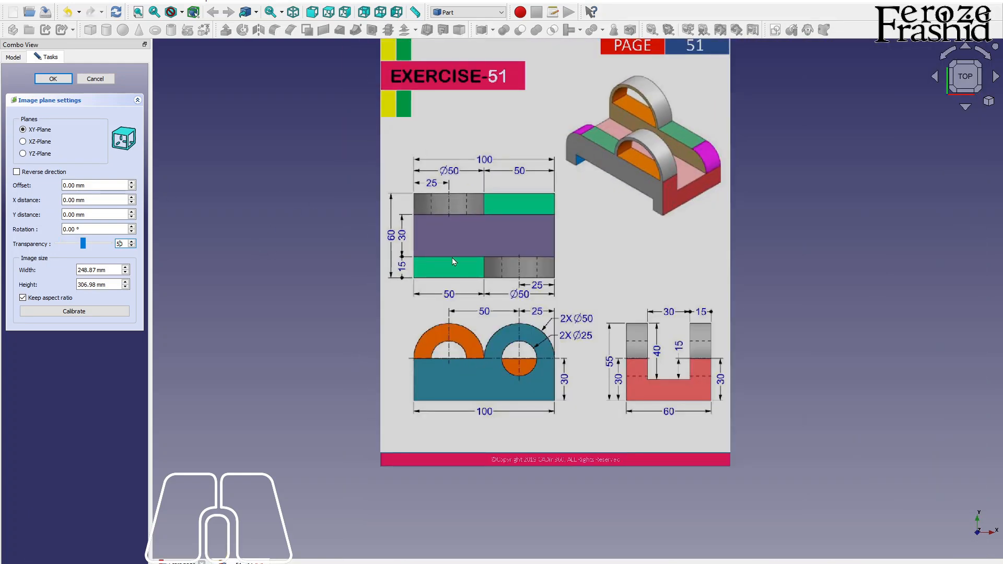
Place the reference image on the XZ plane, accept the image settings, and switch to the front view
click(23, 141)
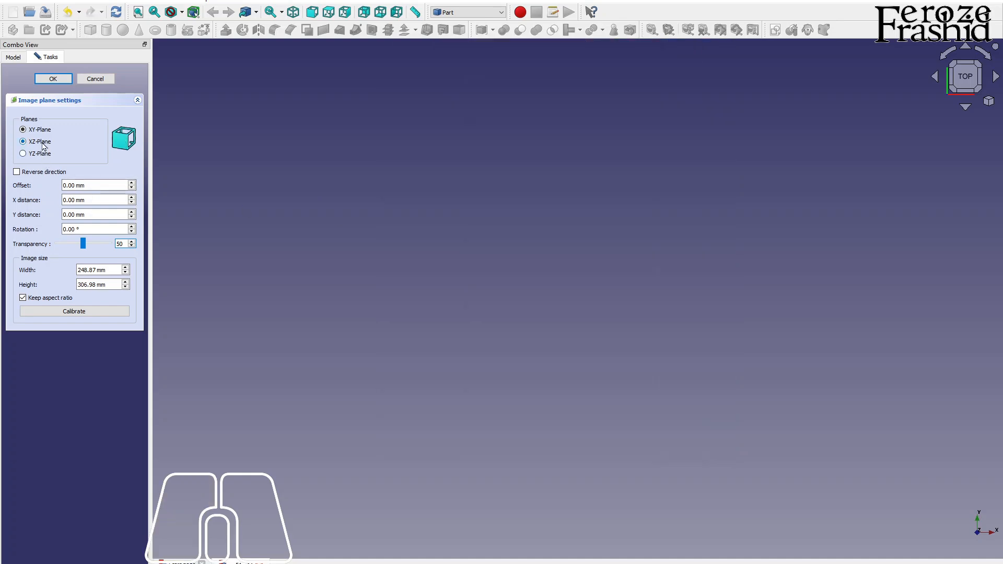
click(52, 82)
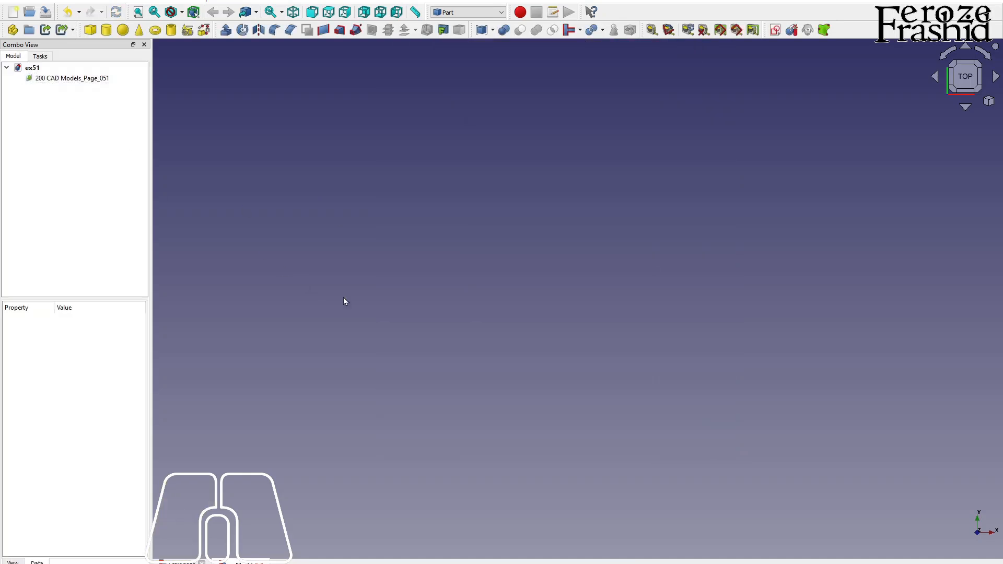
key(alt)
alt+drag(447, 256, 643, 314)
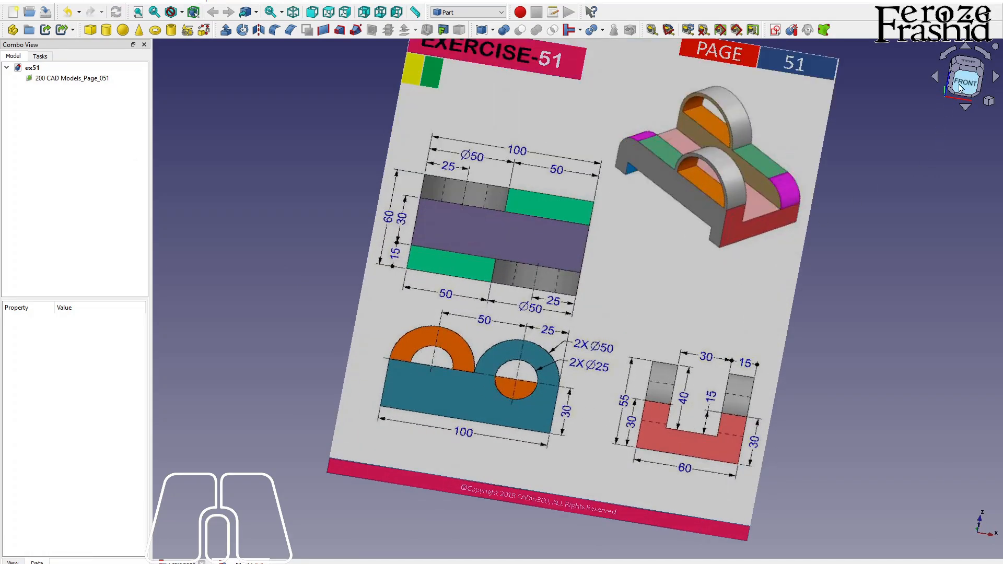
click(965, 77)
scroll(525, 419, down, 2)
scroll(538, 373, up, 2)
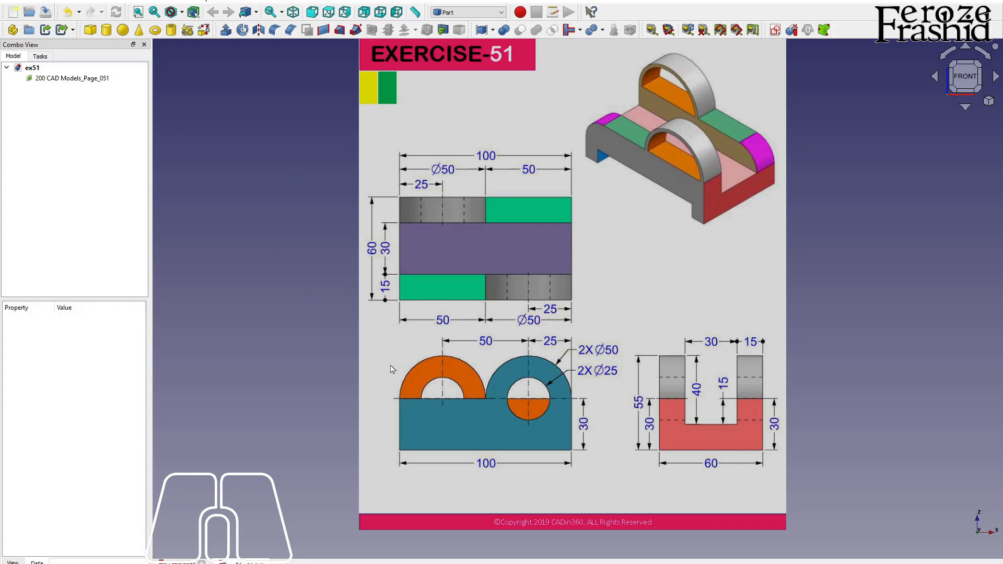
Show the axis cross and transform the image so the front view's lower-left corner sits on the origin
key(a)
key(c)
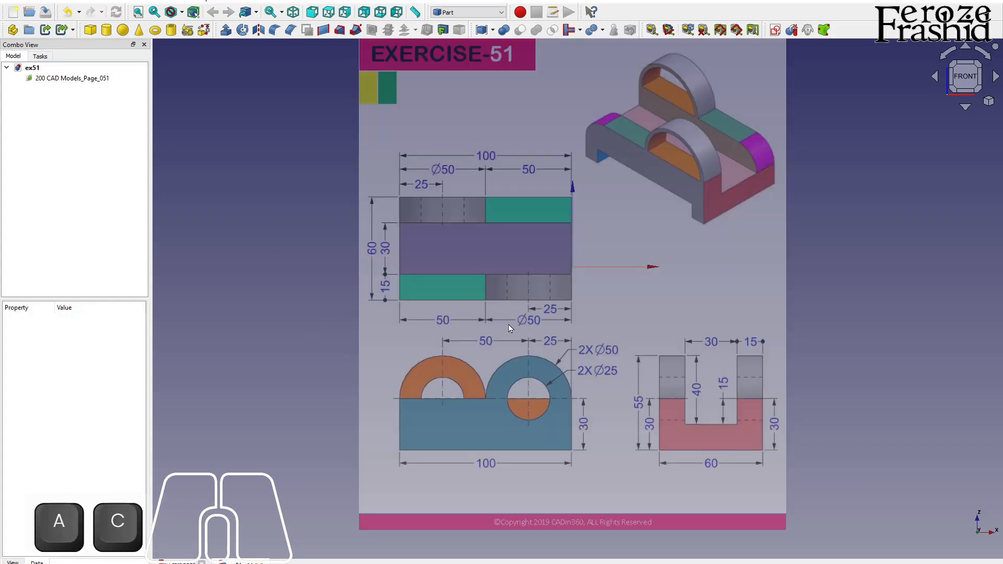
click(72, 79)
right_click(72, 78)
click(88, 98)
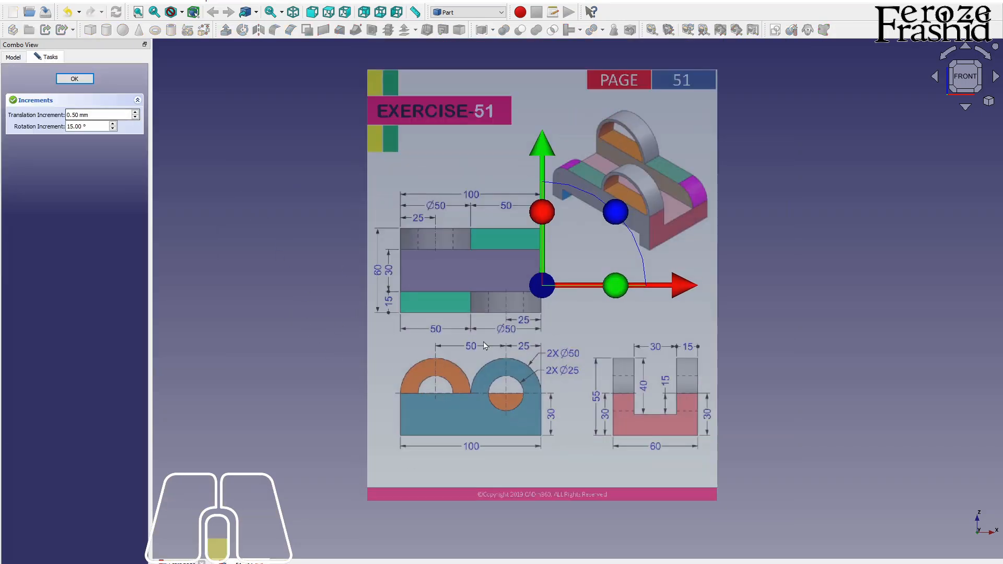
drag(537, 193, 547, 48)
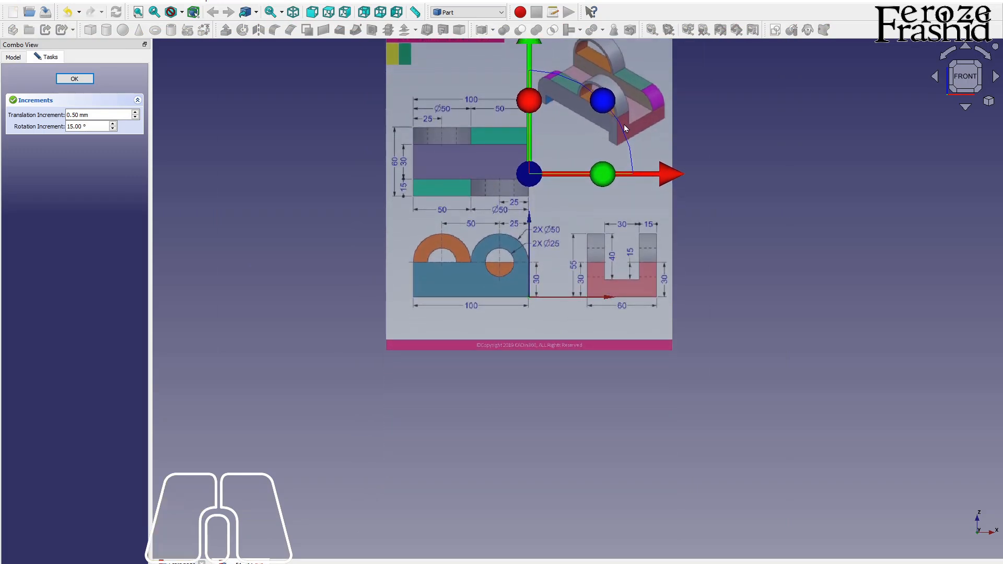
drag(670, 177, 786, 176)
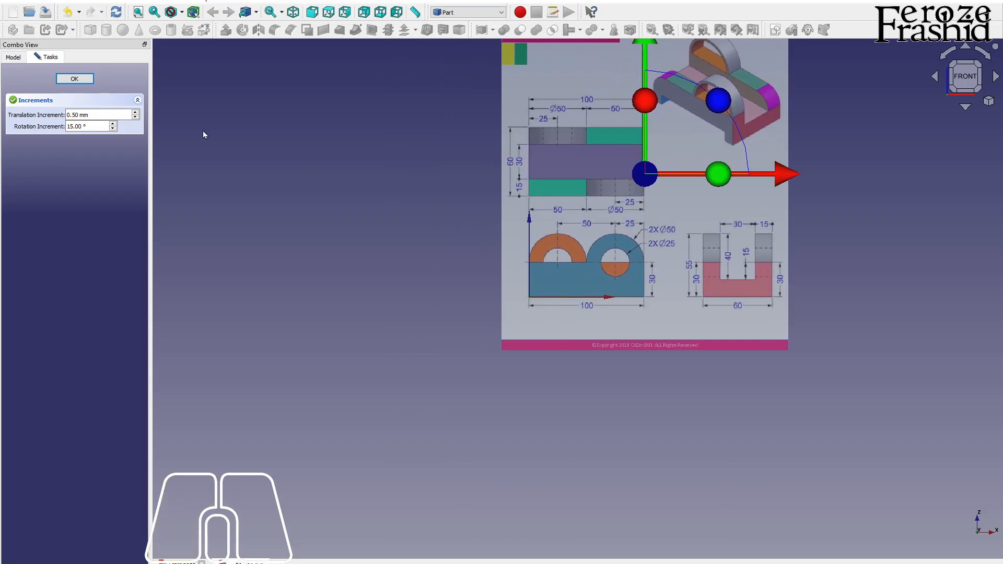
click(74, 78)
scroll(541, 229, up, 3)
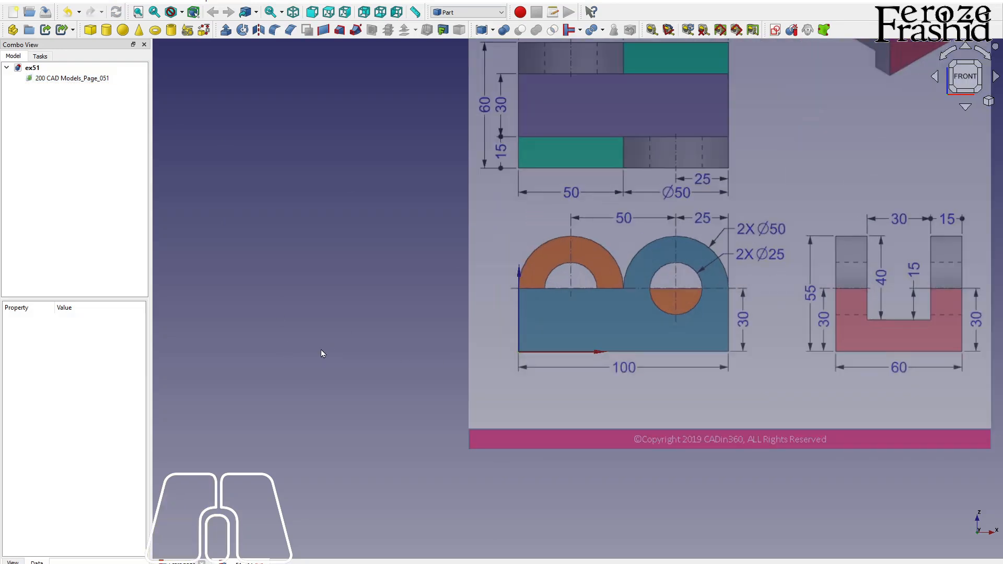
key(v)
key(f)
scroll(573, 282, up, 3)
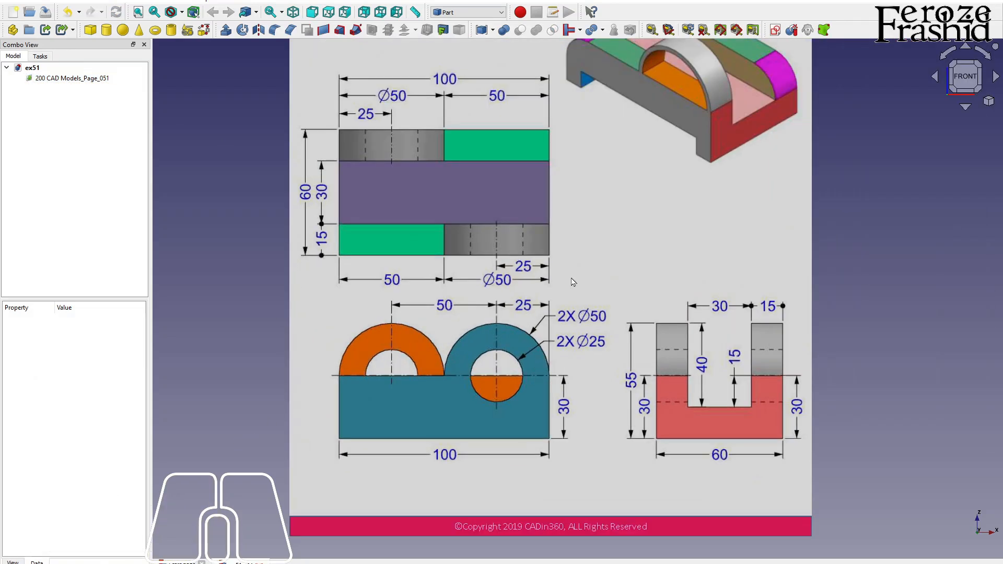
click(774, 30)
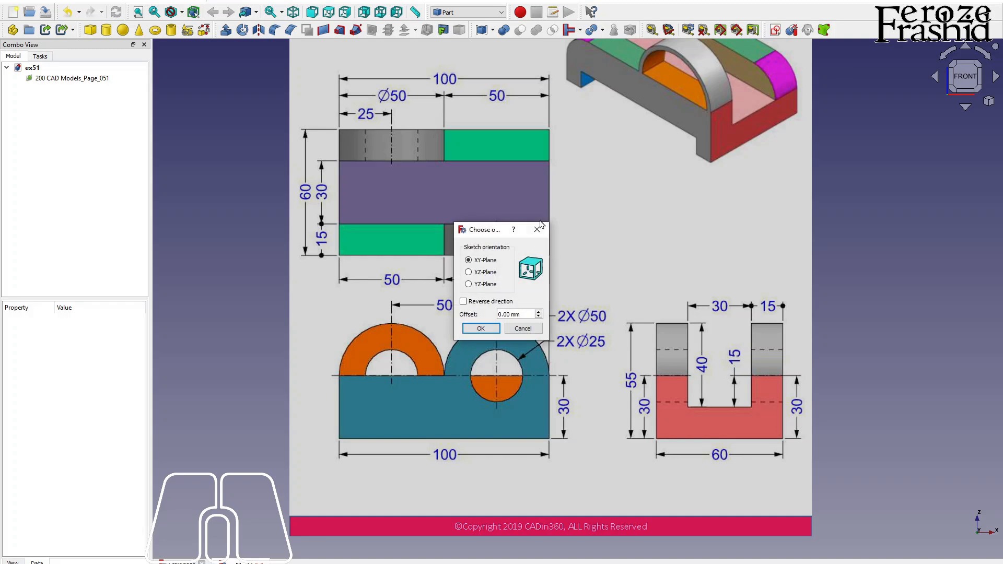
click(473, 328)
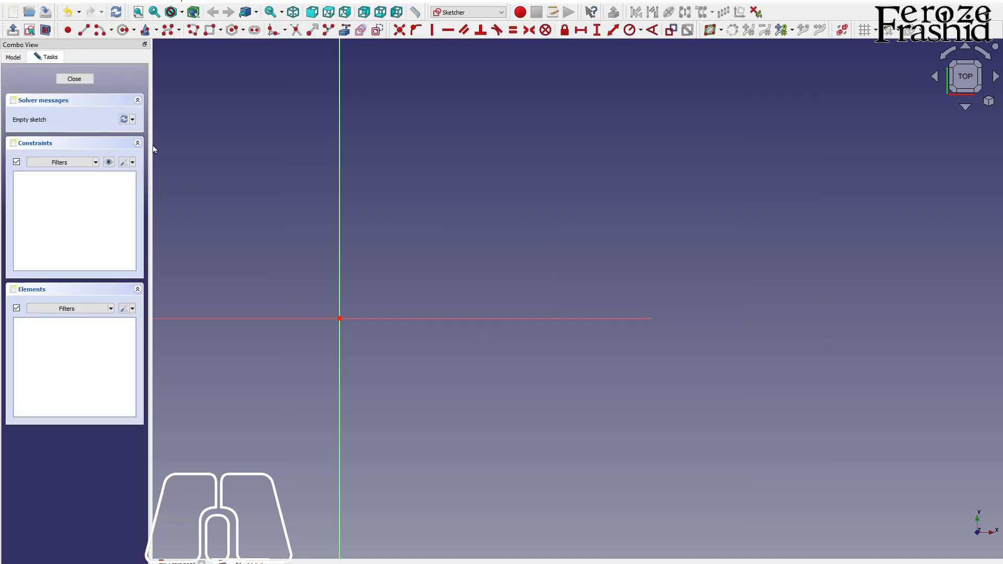
click(74, 79)
click(53, 90)
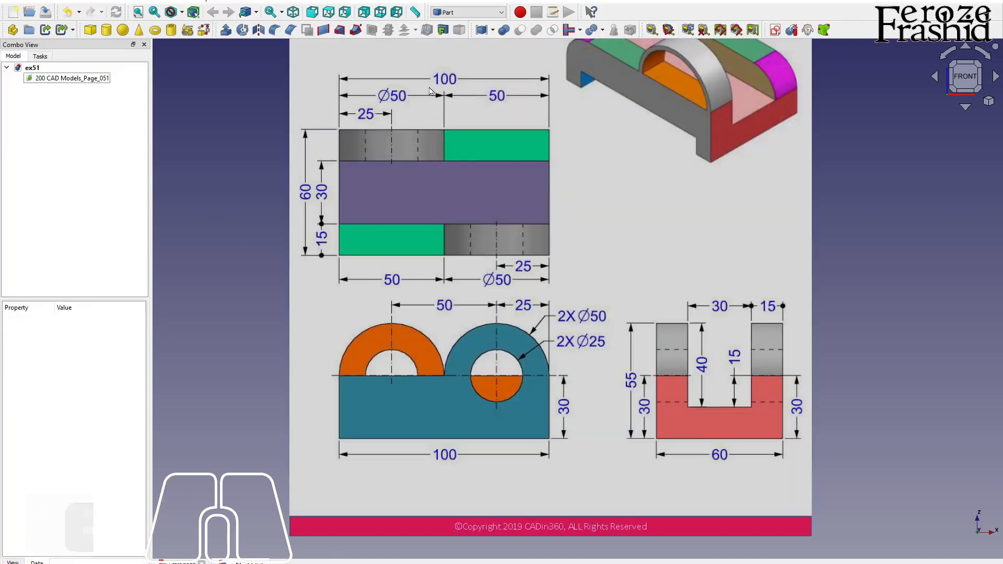
key(Delete)
Create a new sketch on the XZ plane
click(775, 30)
click(485, 272)
click(480, 328)
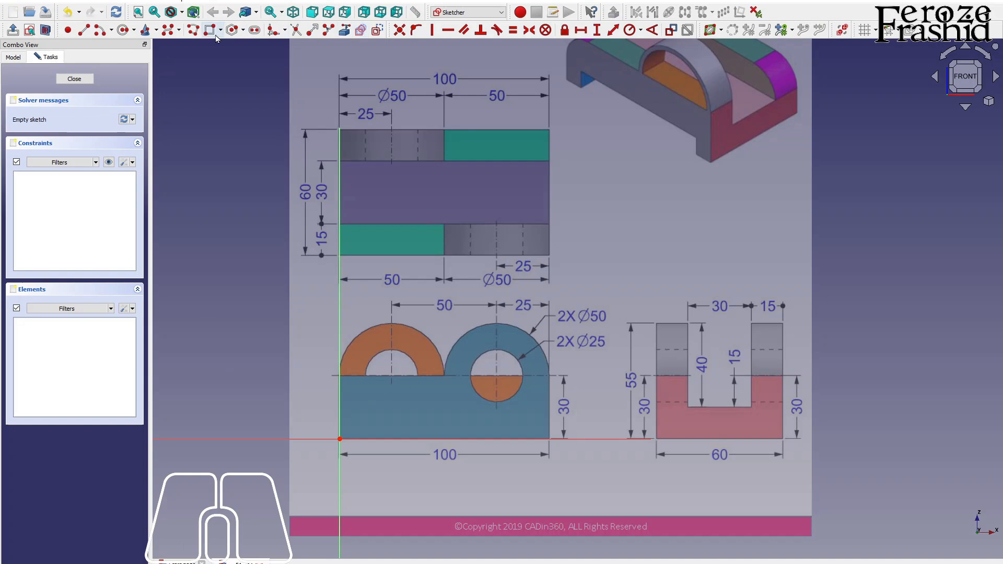
Trace the closed front profile from the origin with a polyline, including the large right-hand arc, and constrain the upper-left edge horizontal
click(193, 29)
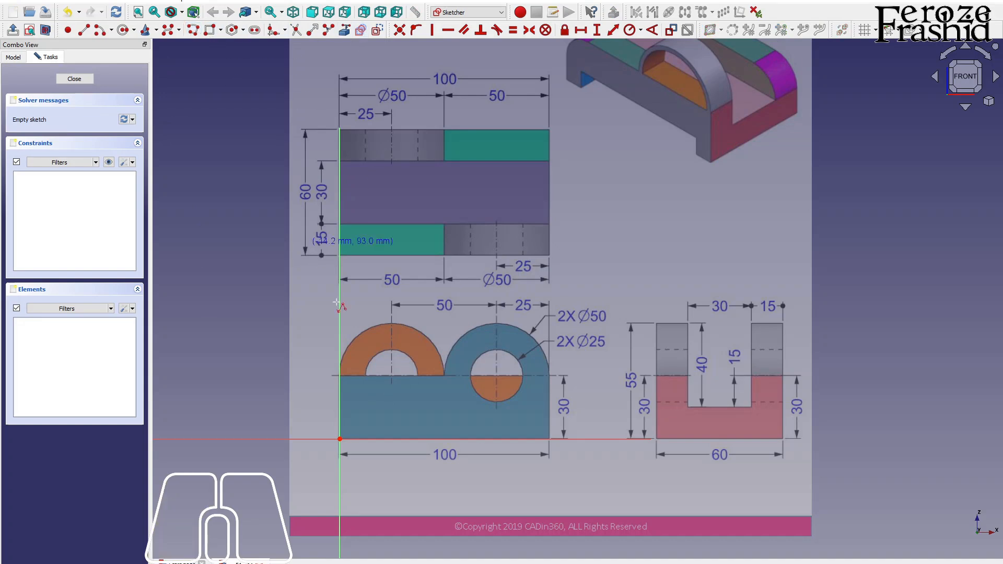
click(344, 434)
click(549, 439)
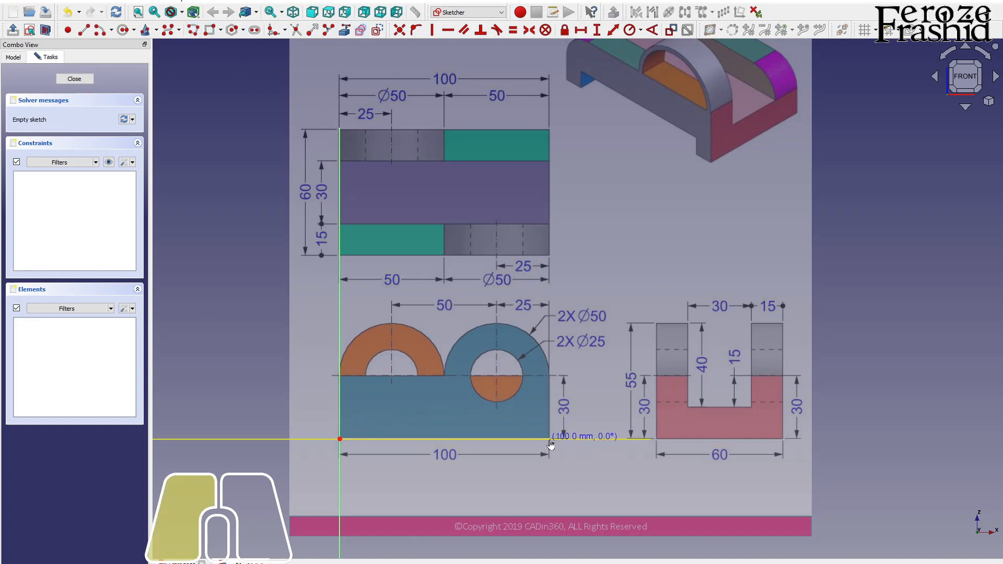
click(550, 374)
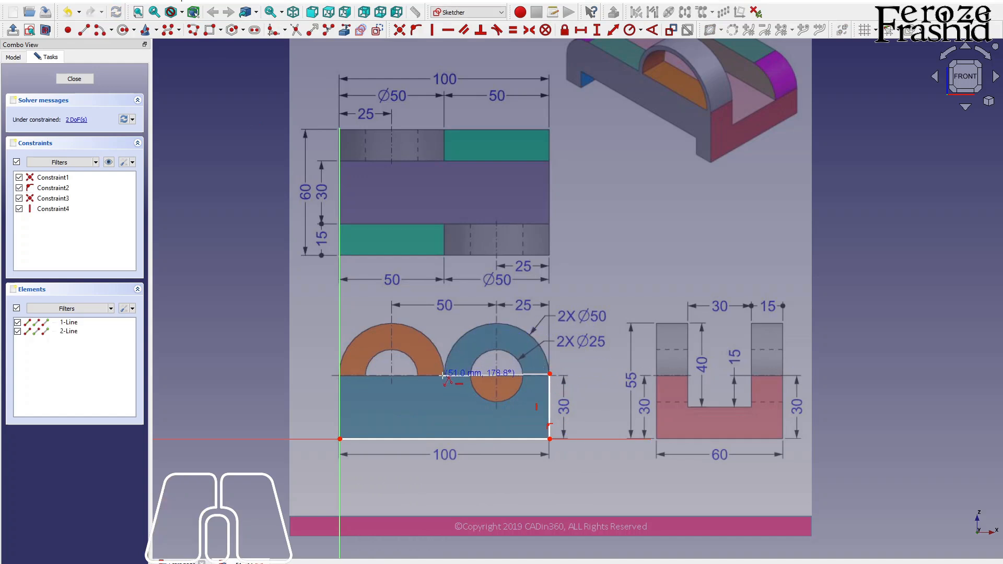
key(m)
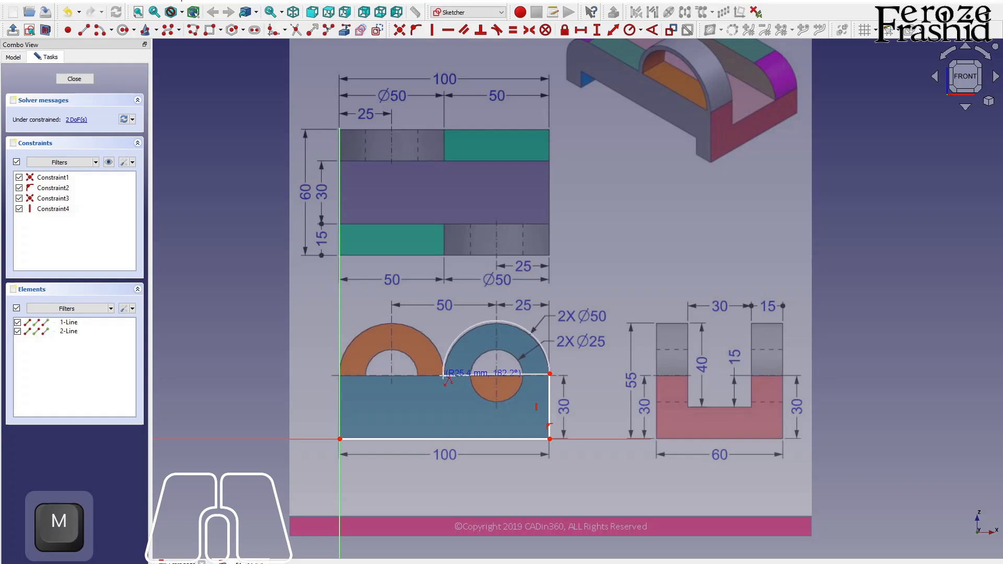
click(443, 375)
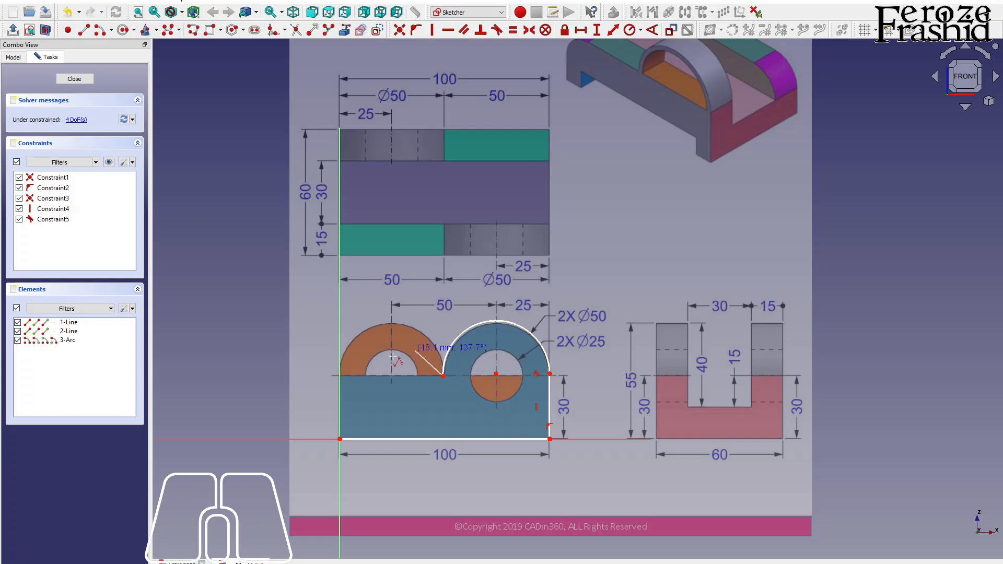
key(m)
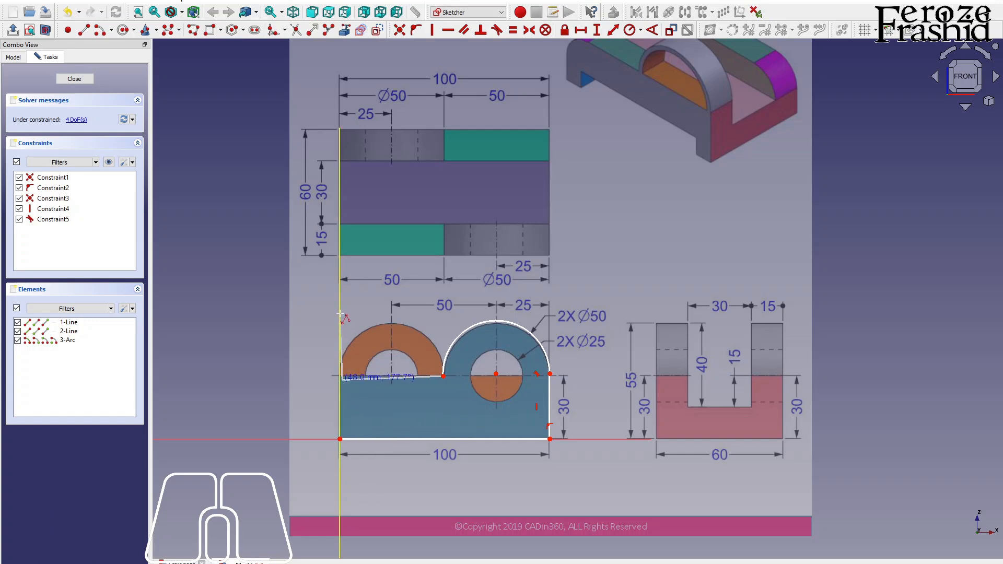
click(341, 379)
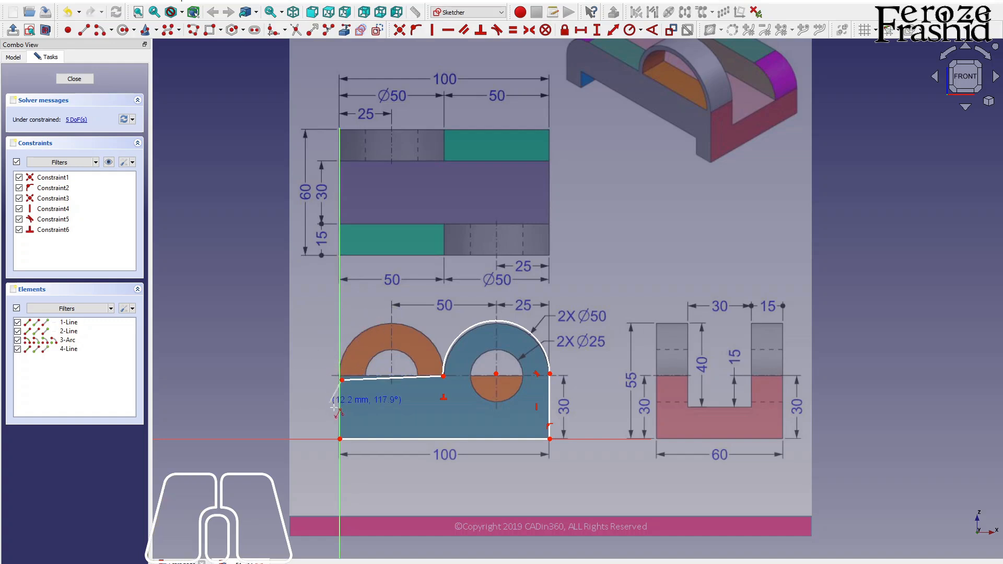
click(340, 438)
right_click(375, 409)
click(385, 377)
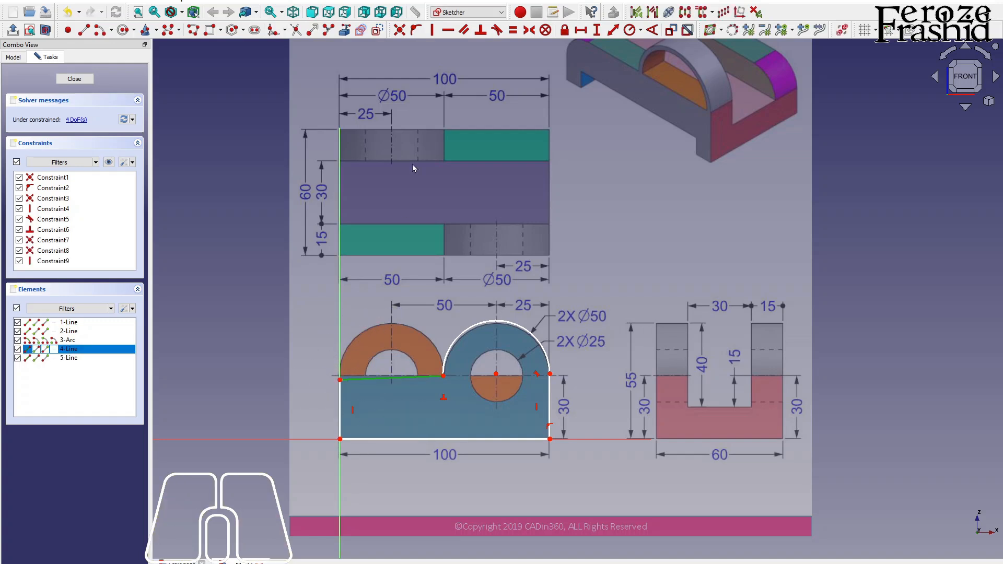
click(446, 34)
Draw a circle centred on the large arc's centre, tracing the through hole in the drawing
click(124, 29)
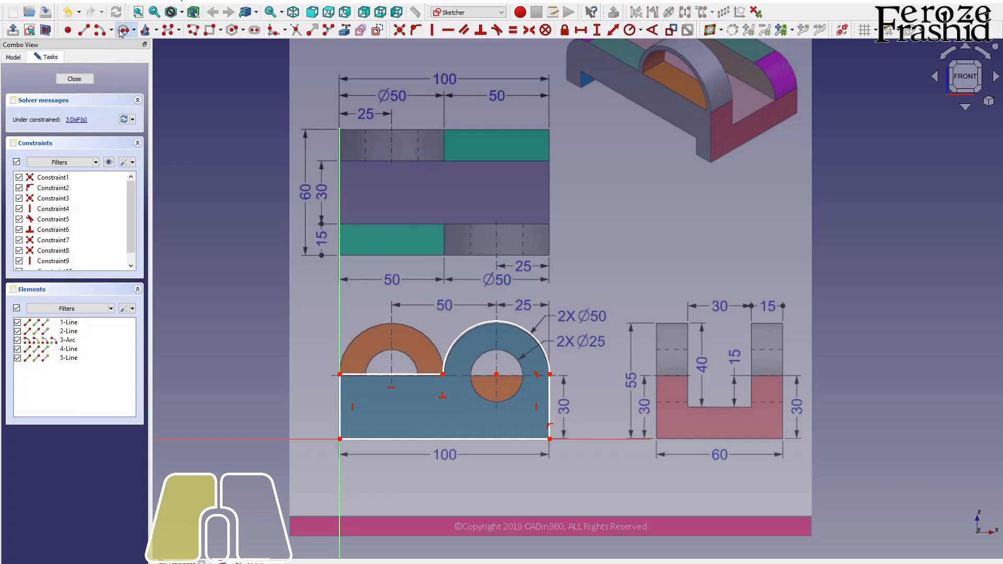
click(496, 374)
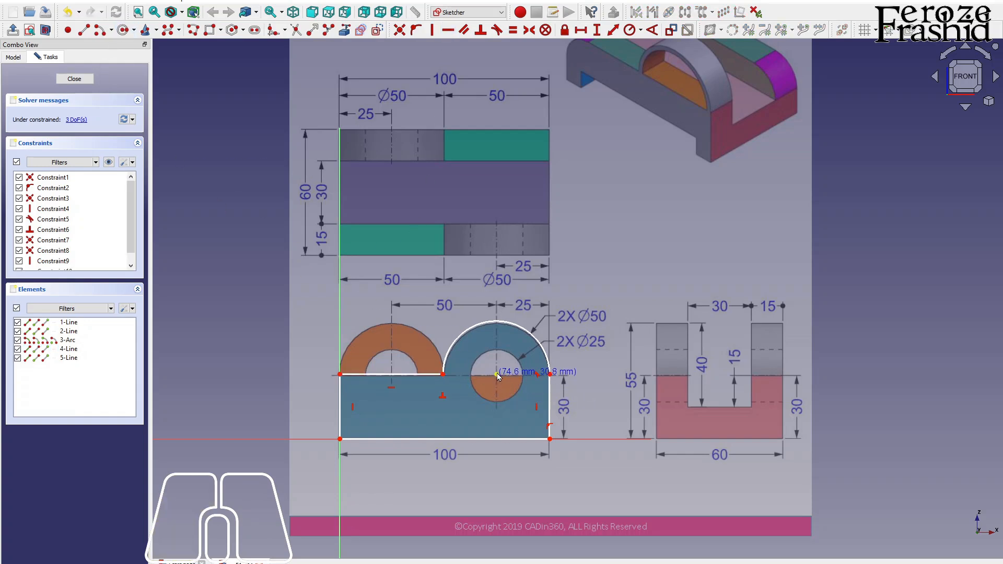
click(503, 350)
right_click(504, 369)
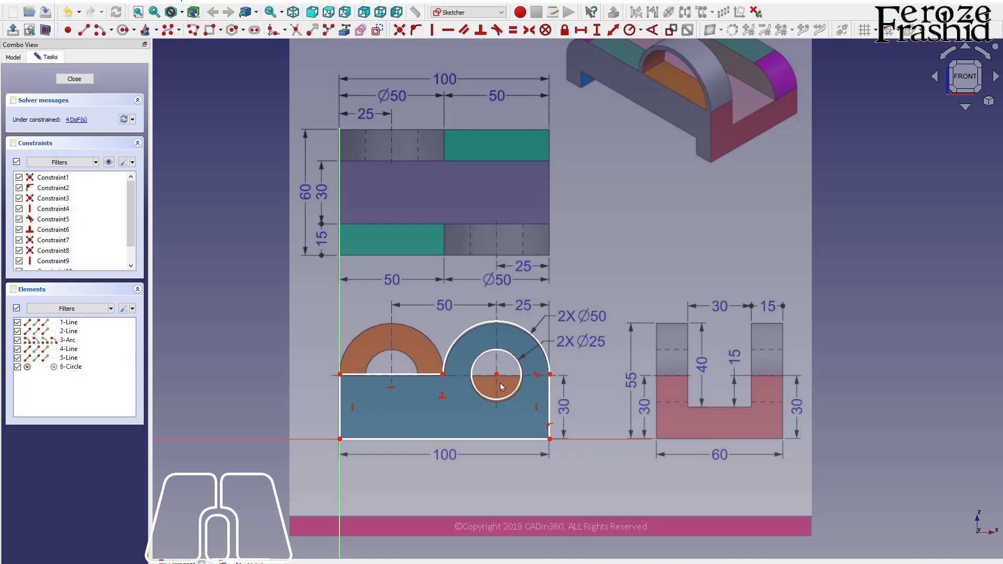
Select the centres of the circle and arc to check them, and move their shared centre onto the drawing's hole centre
scroll(498, 377, up, 8)
drag(475, 345, 510, 404)
scroll(511, 404, down, 4)
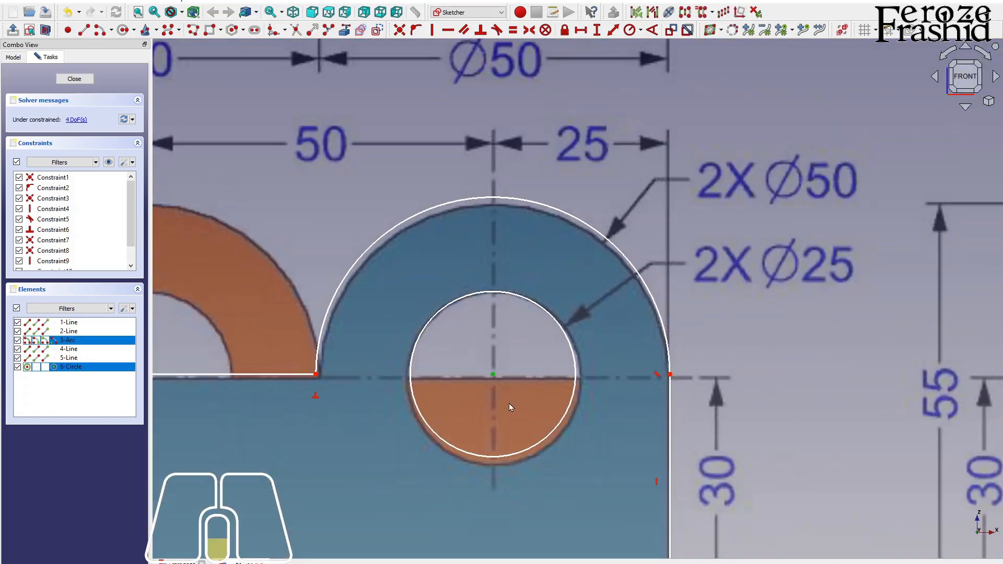
click(519, 389)
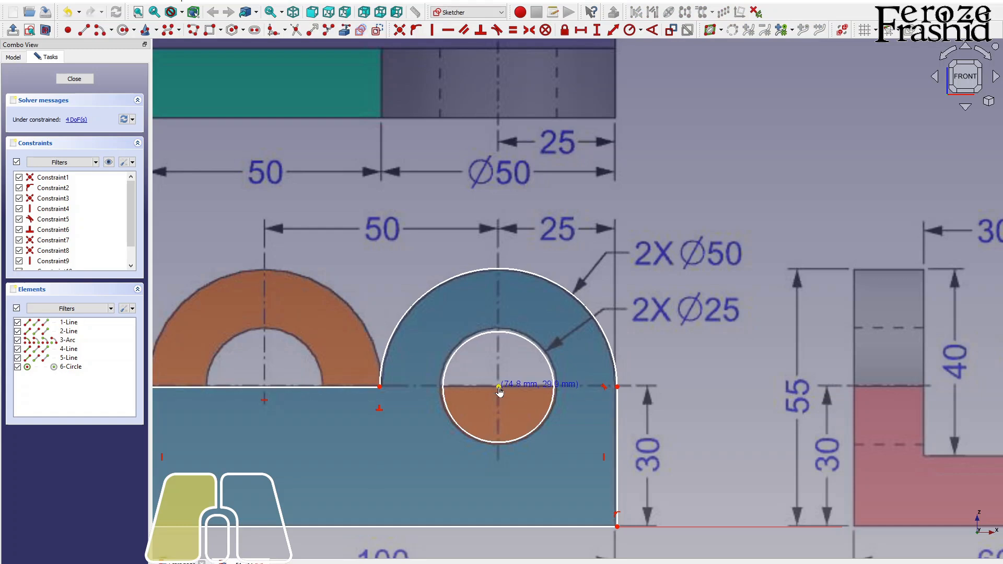
scroll(479, 346, down, 4)
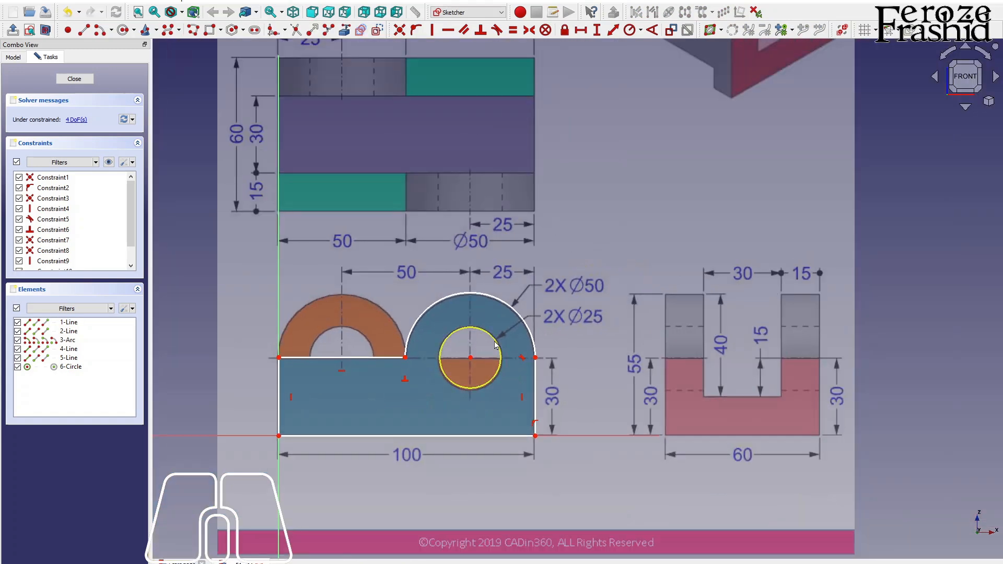
Constrain the through hole's radius to 25/2 mm and the large arc's radius to 25 mm
click(500, 345)
click(629, 29)
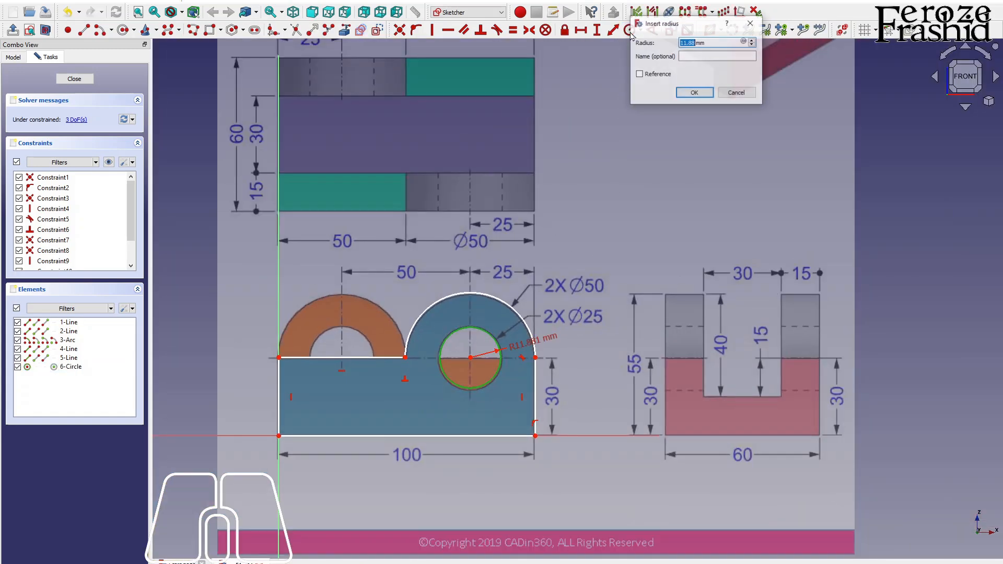
text(2.5)
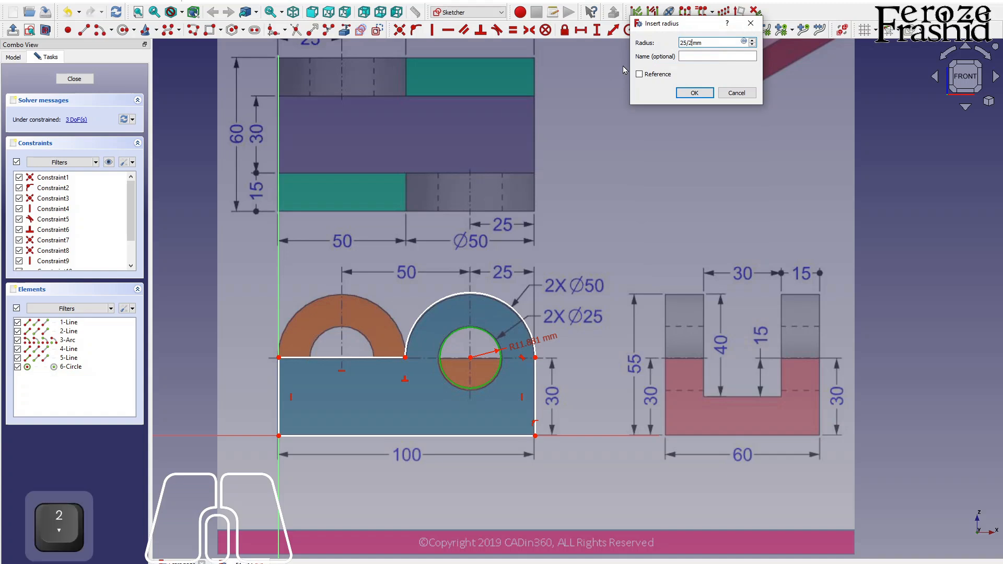
key(Return)
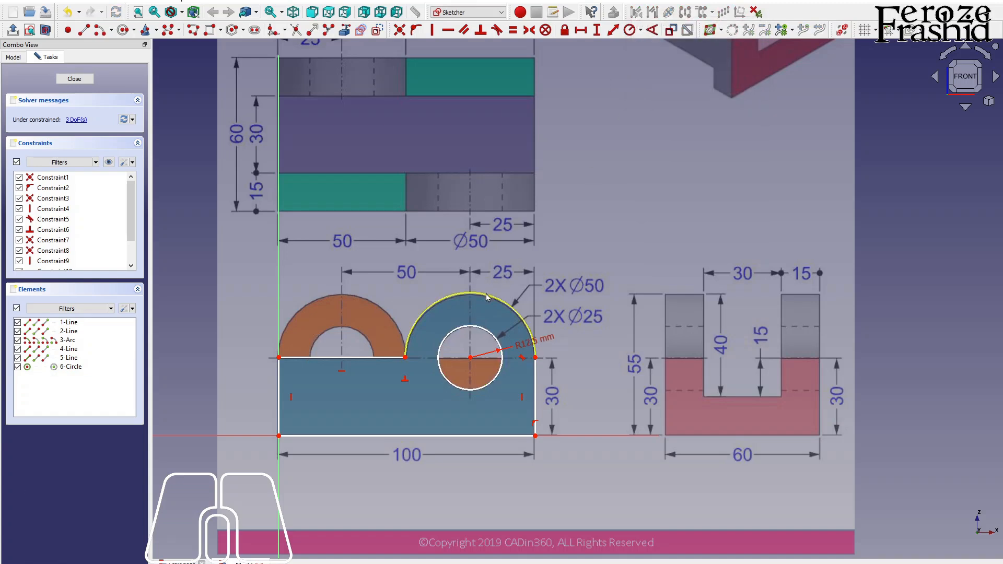
click(514, 310)
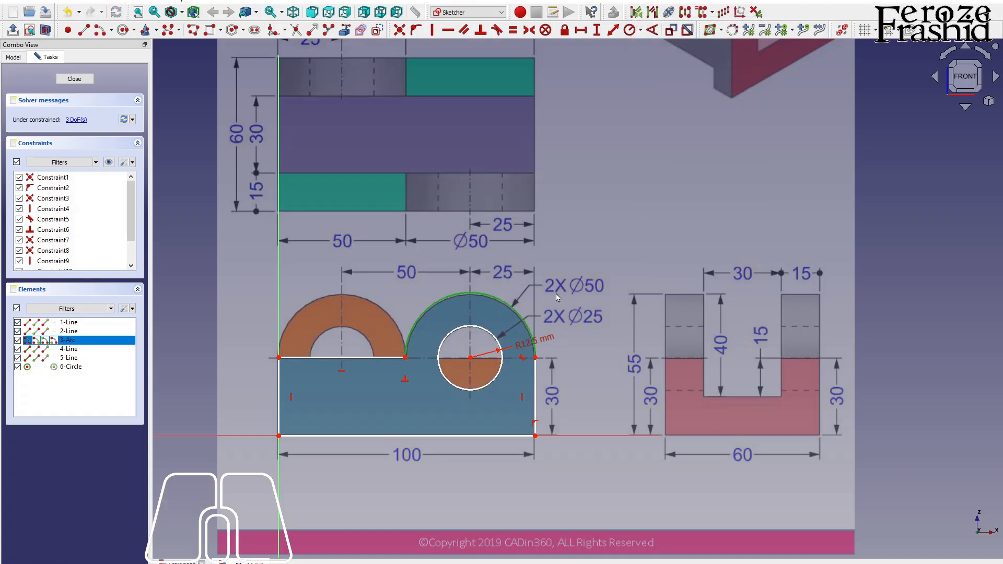
click(629, 30)
key(Return)
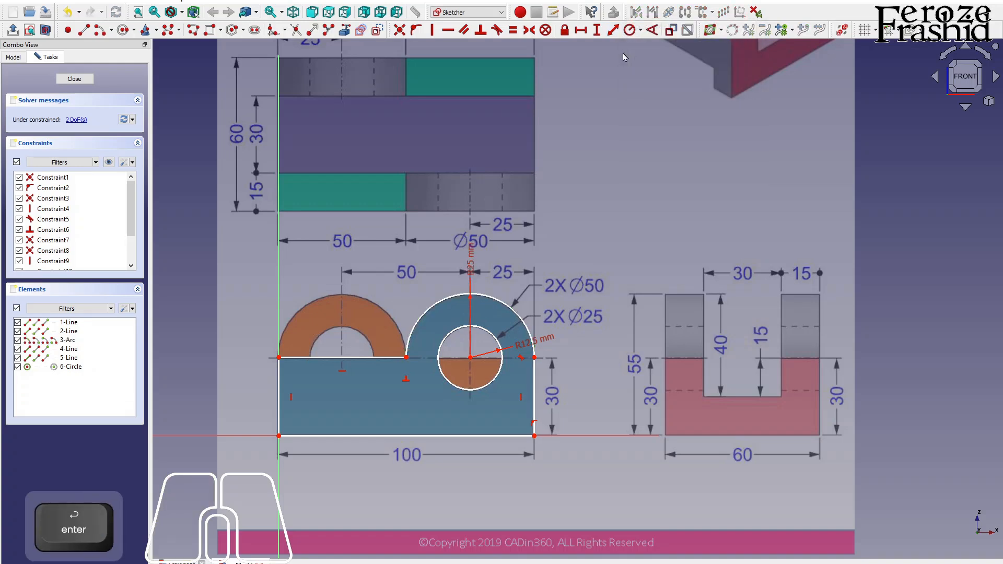
Constrain the right edge's height to 30 mm and the upper-left edge's length to 50 mm
click(534, 376)
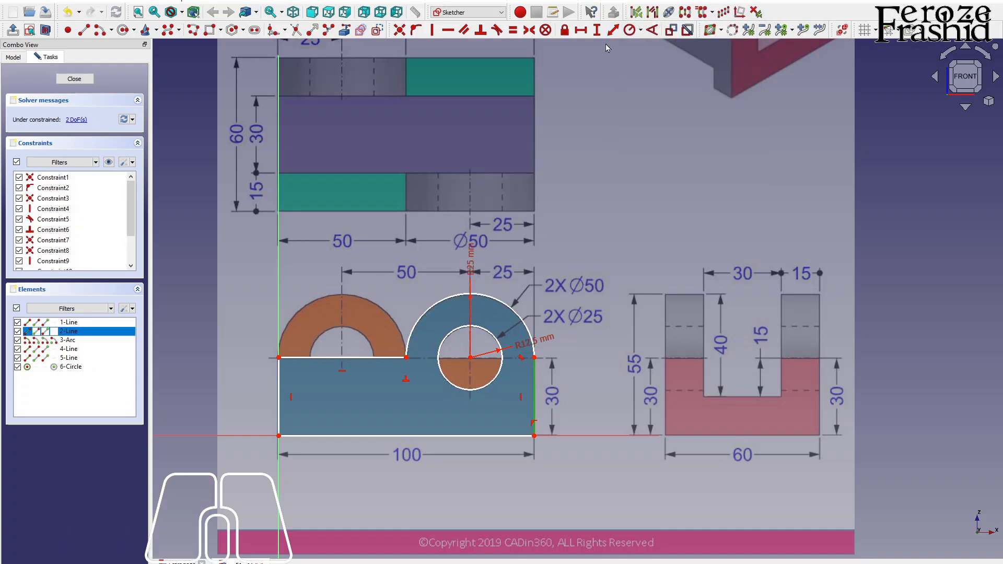
click(597, 29)
text(30)
key(Return)
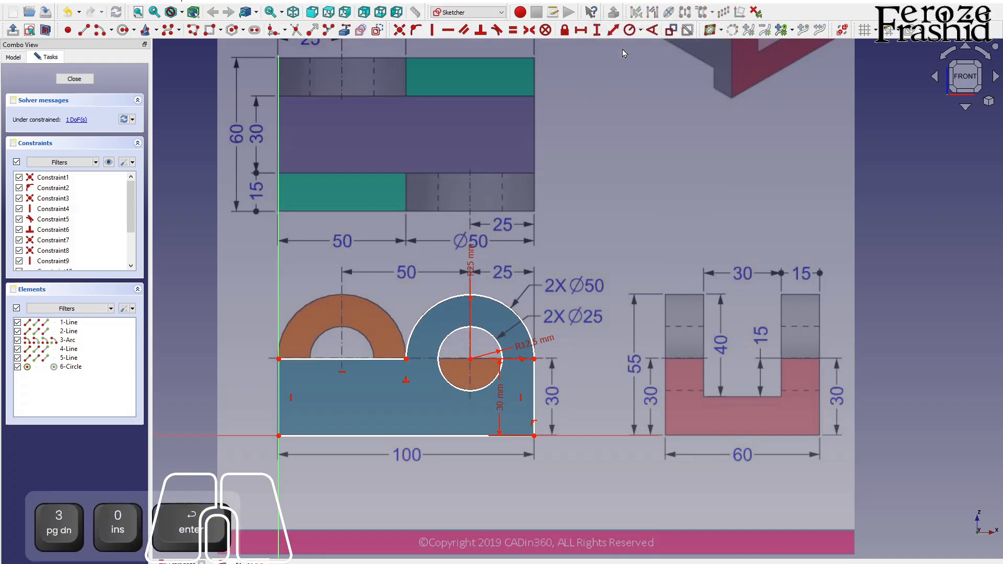
click(334, 358)
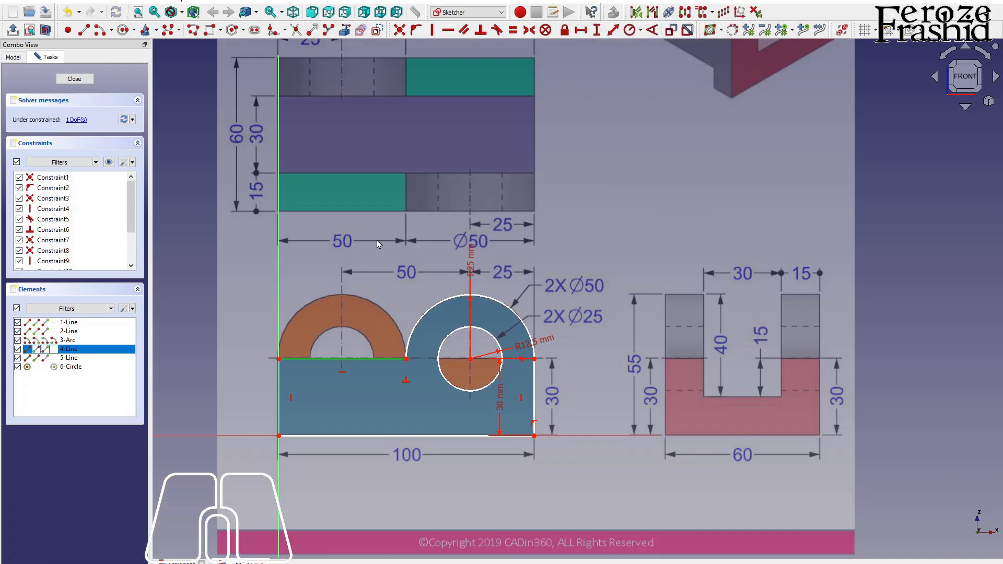
click(580, 29)
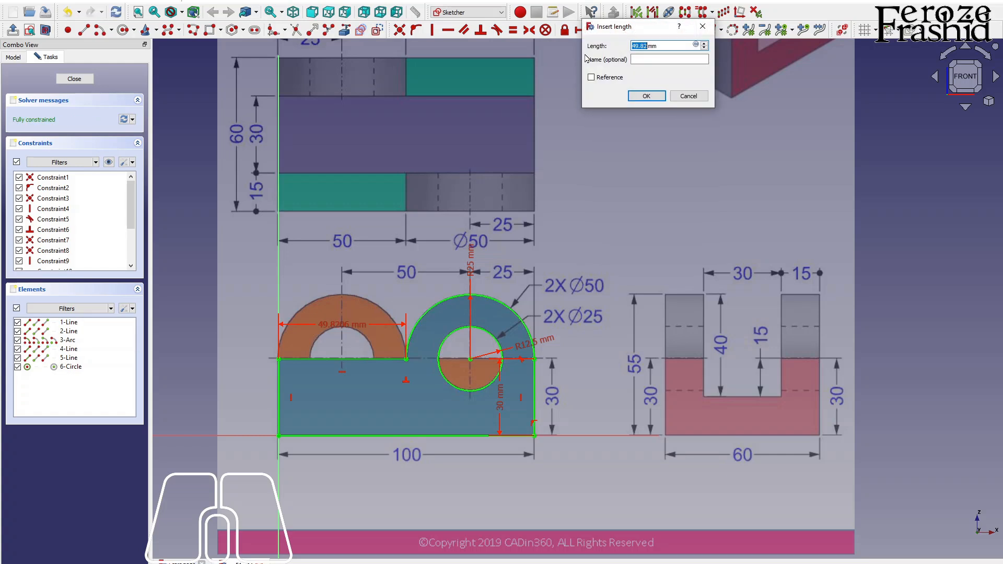
text(50)
key(Return)
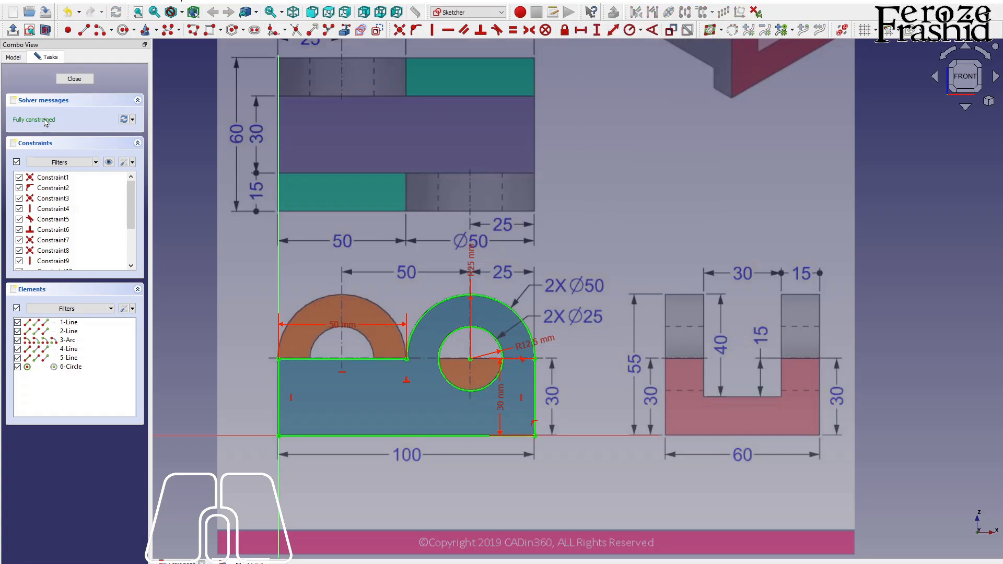
Close the sketch and extrude it 15 mm along its normal as a solid
click(74, 79)
key(alt)
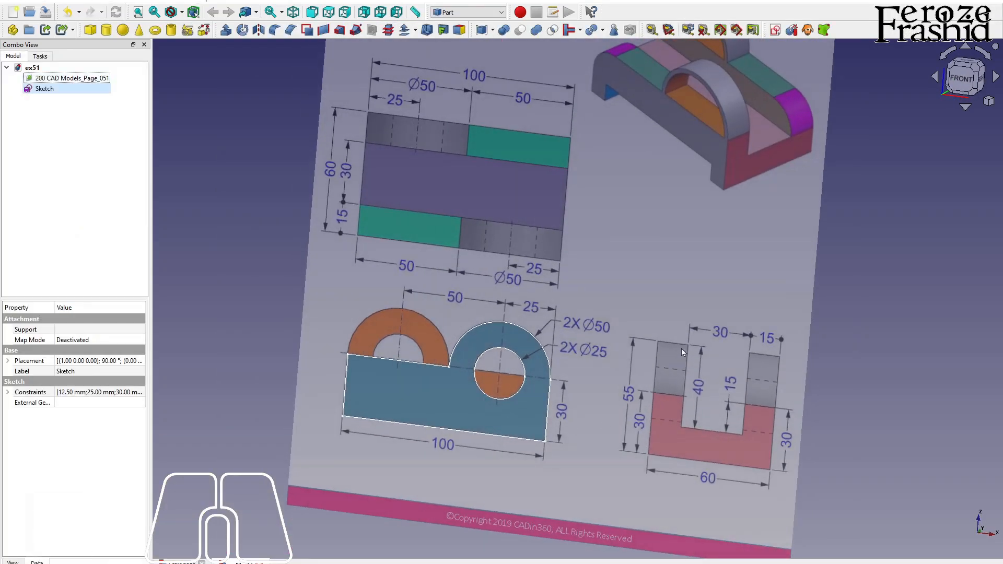
click(226, 29)
text(1mm)
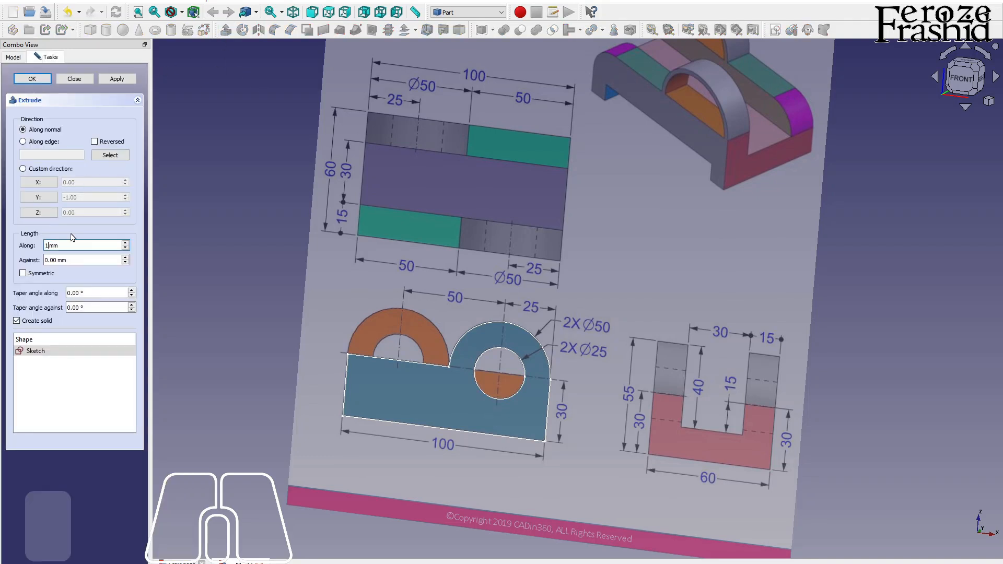
key(Return)
Rename the extrusion as Wall_1 and deselect it
click(52, 90)
key(F2)
text(Wall1)
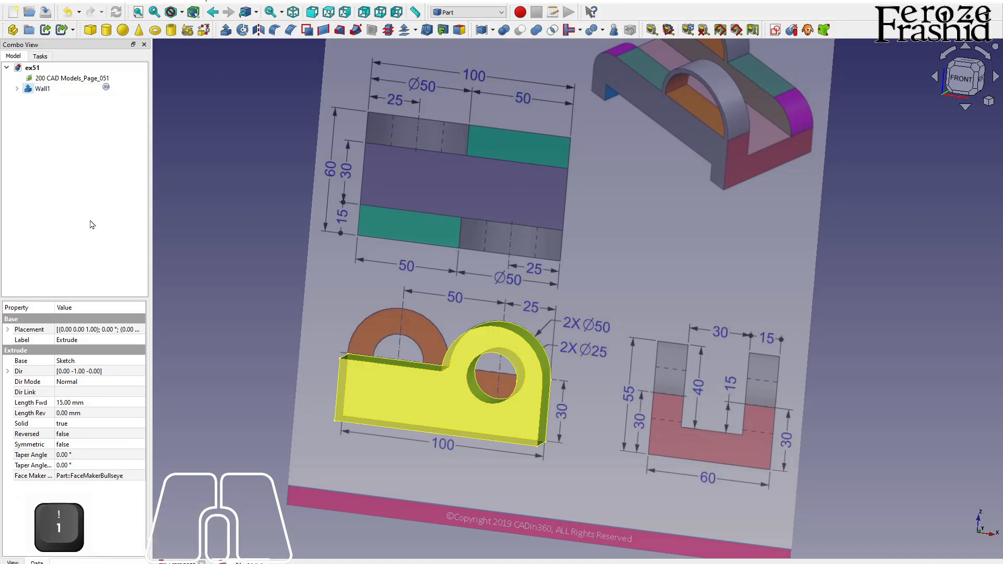
key(Return)
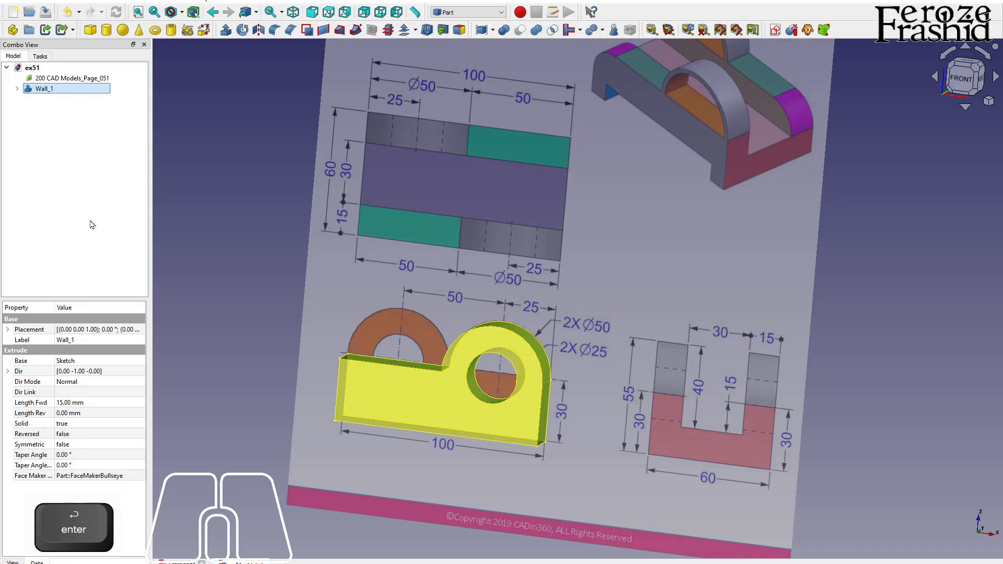
click(241, 280)
alt+middle_drag(344, 390, 403, 387)
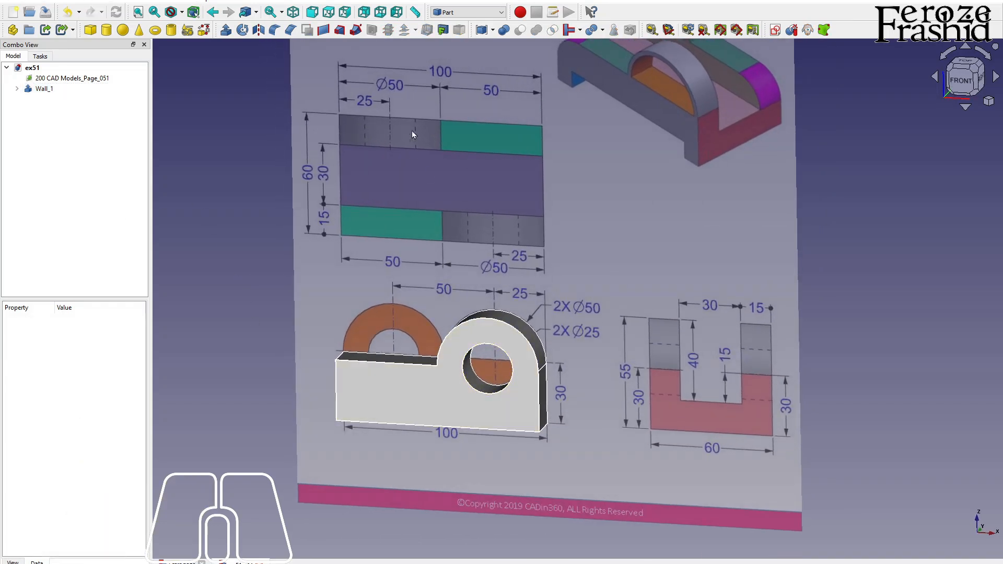
scroll(477, 356, down, 1)
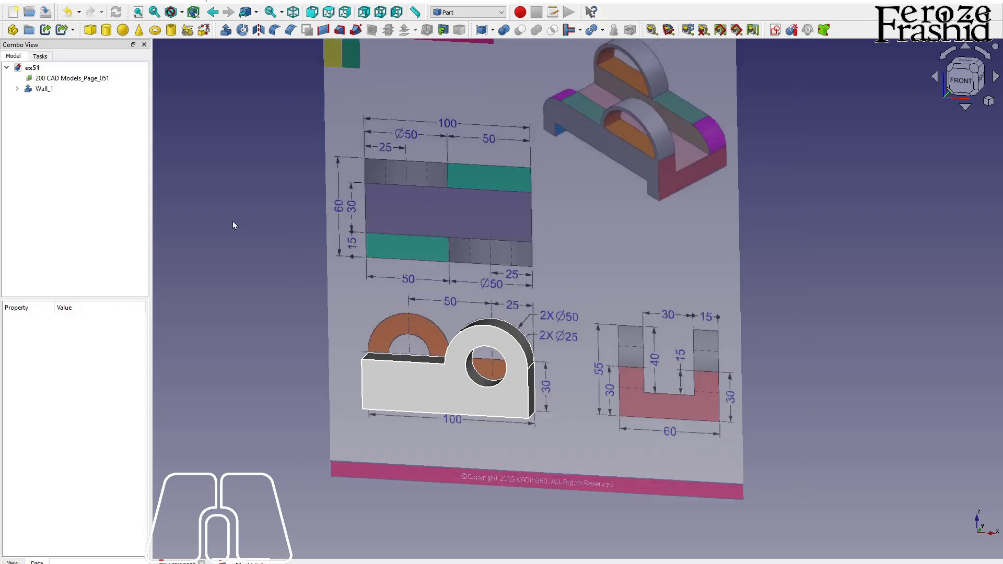
Place the reference image on the XY plane and view the model from the top
double_click(72, 77)
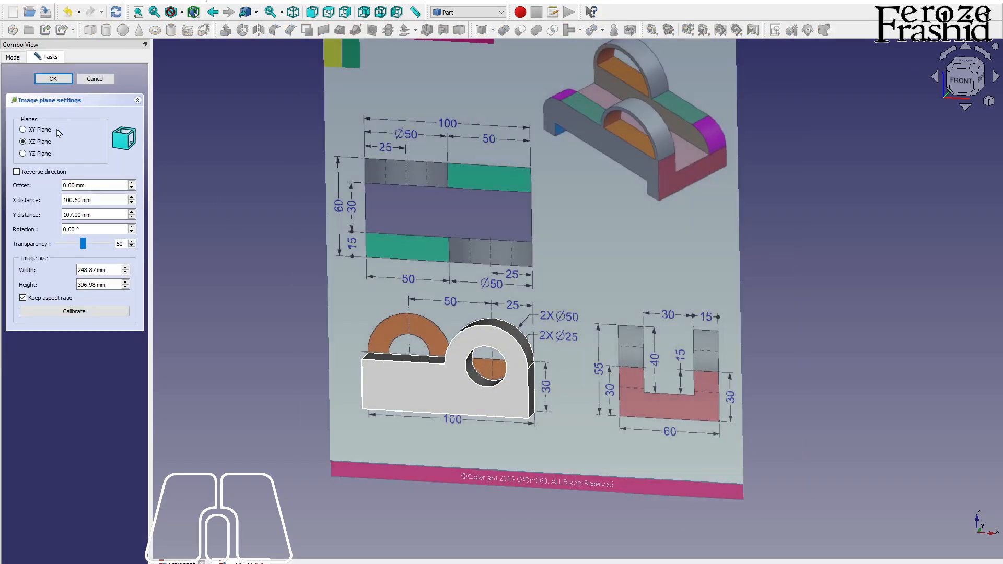
click(41, 131)
click(53, 78)
alt+middle_drag(236, 233, 400, 397)
alt+middle_drag(584, 201, 596, 250)
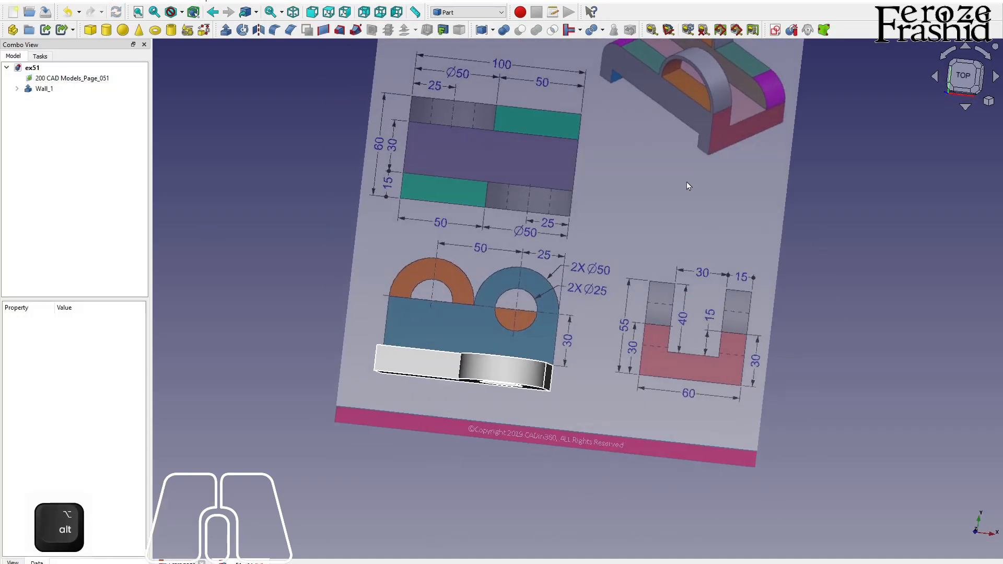
click(964, 76)
scroll(498, 382, up, 5)
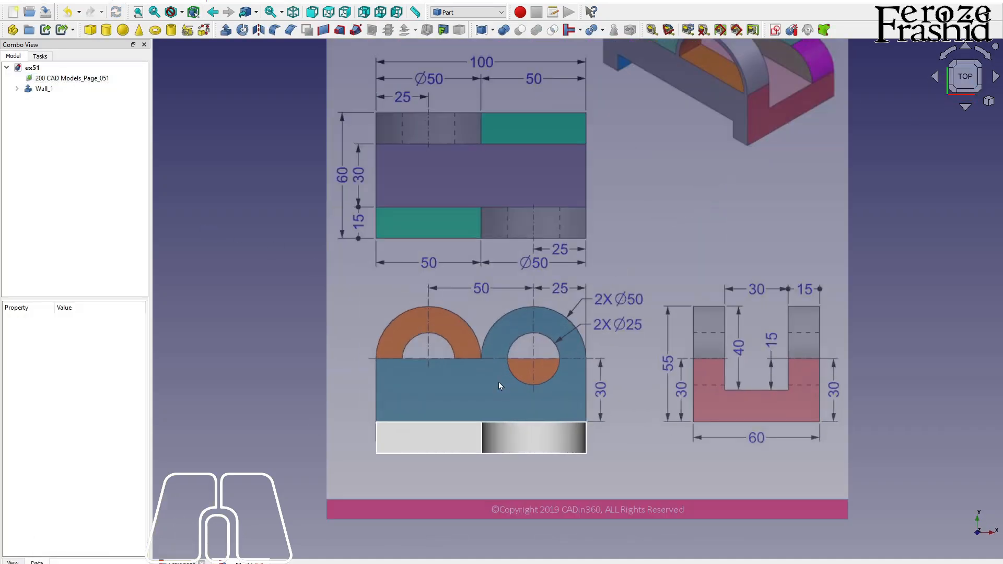
Transform the reference image along Y until the front wall in its top view lines up with Wall_1
click(505, 438)
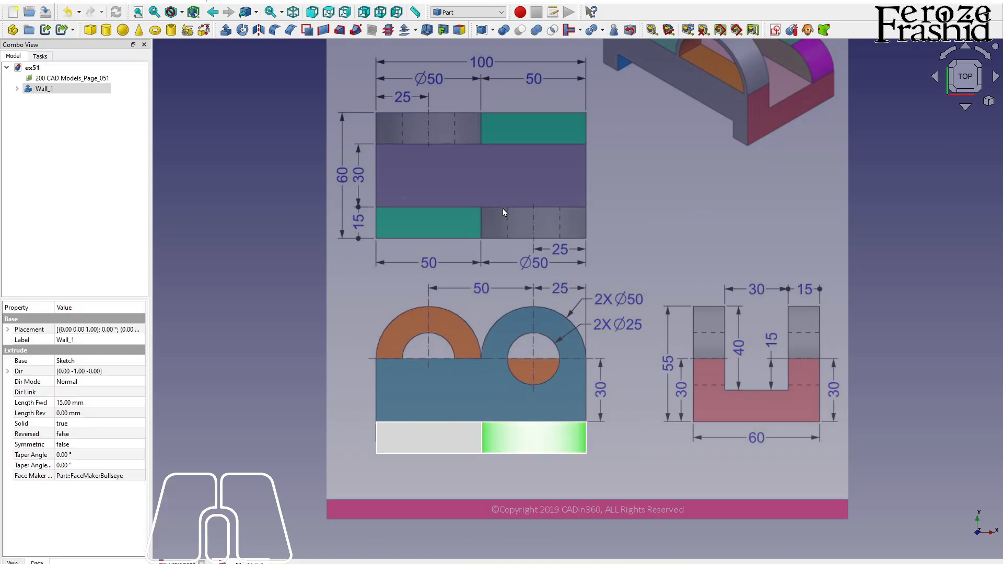
click(260, 230)
click(76, 89)
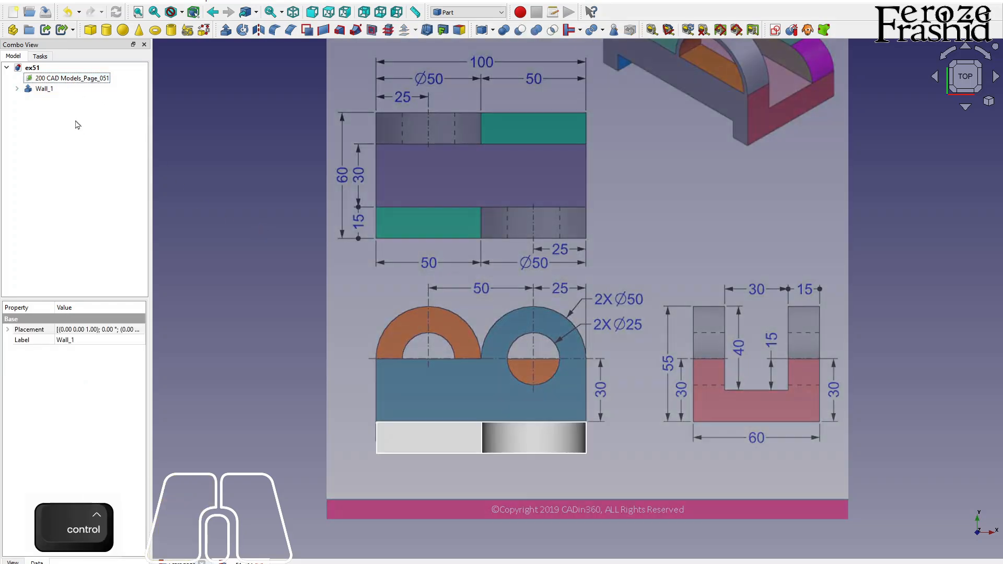
click(81, 78)
right_click(79, 83)
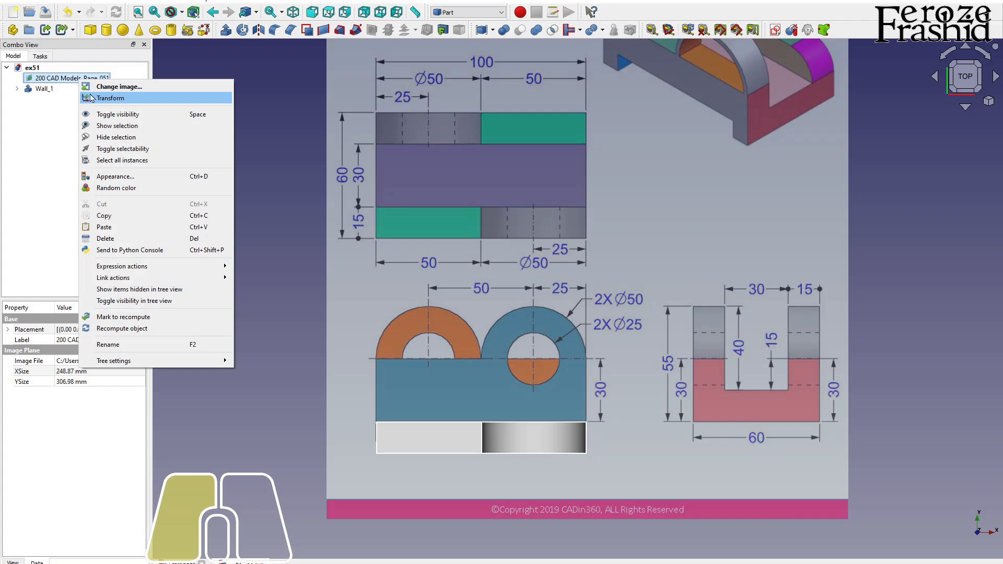
click(86, 98)
drag(589, 68, 586, 280)
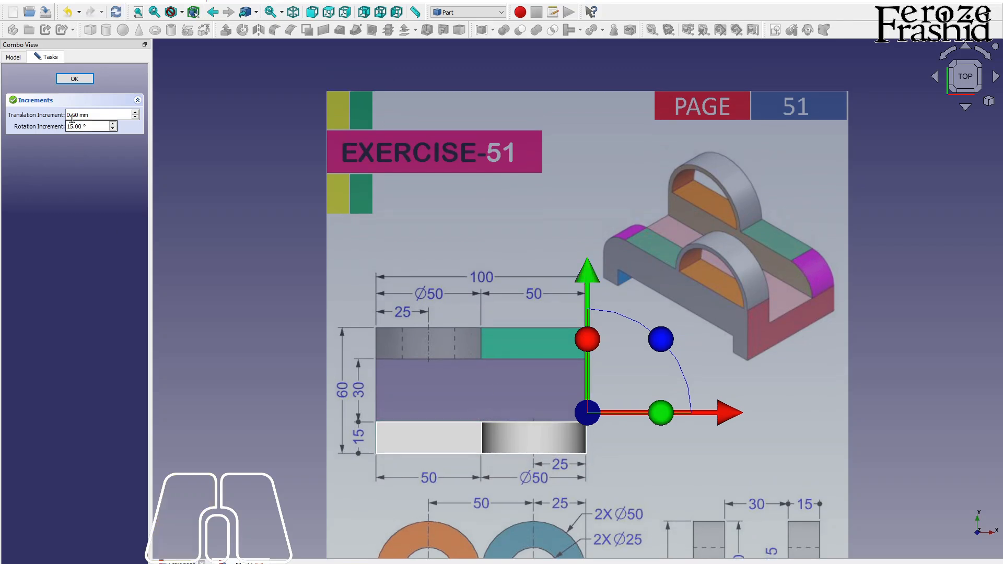
click(74, 79)
Inspect the alignment of Wall_1 with the drawing's top view from several angles, ending in the top view
click(267, 344)
key(a)
key(c)
alt+drag(423, 473, 386, 417)
key(a)
key(c)
mouse_move(267, 430)
alt+mouse_down()
mouse_move(482, 449)
mouse_move(416, 395)
alt+mouse_up()
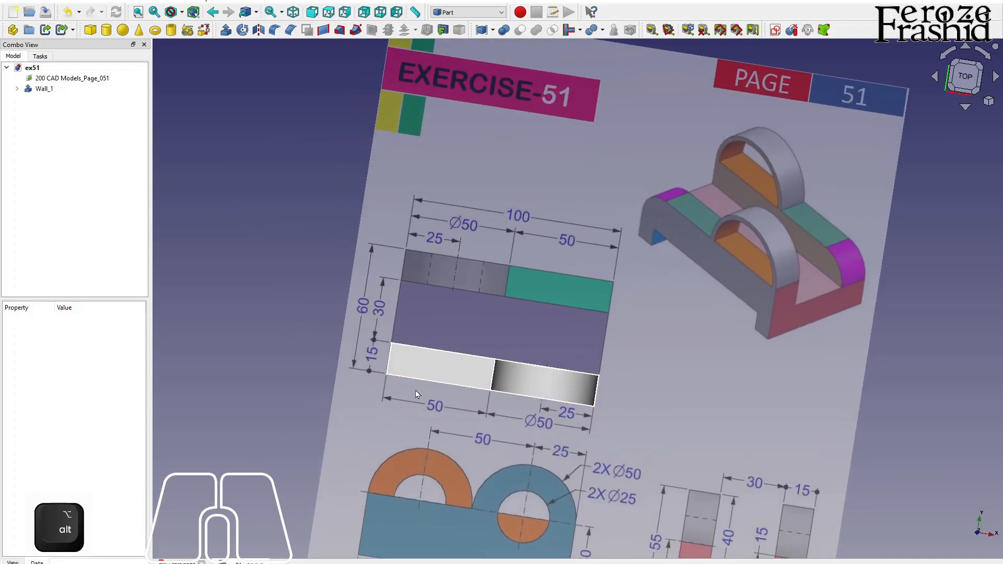
click(965, 76)
scroll(509, 334, down, 2)
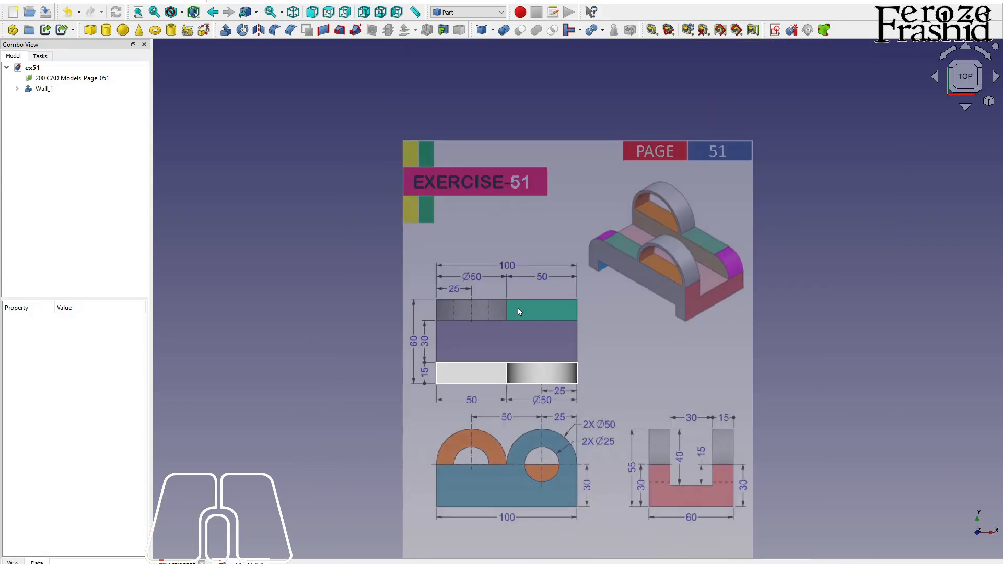
scroll(517, 309, up, 2)
Create a clone of Wall_1 and rename the resulting body as Wall_2
click(44, 88)
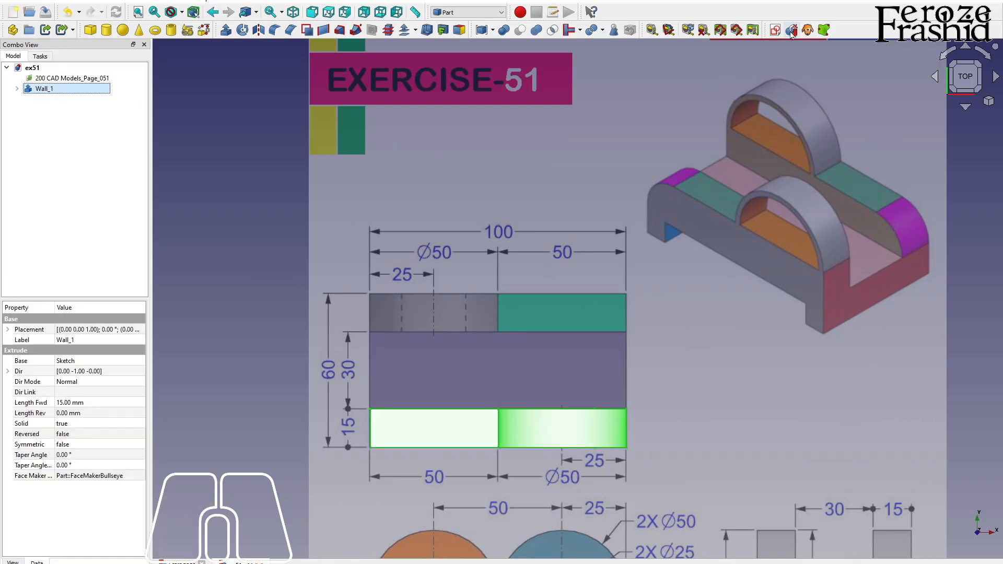
click(807, 31)
click(42, 98)
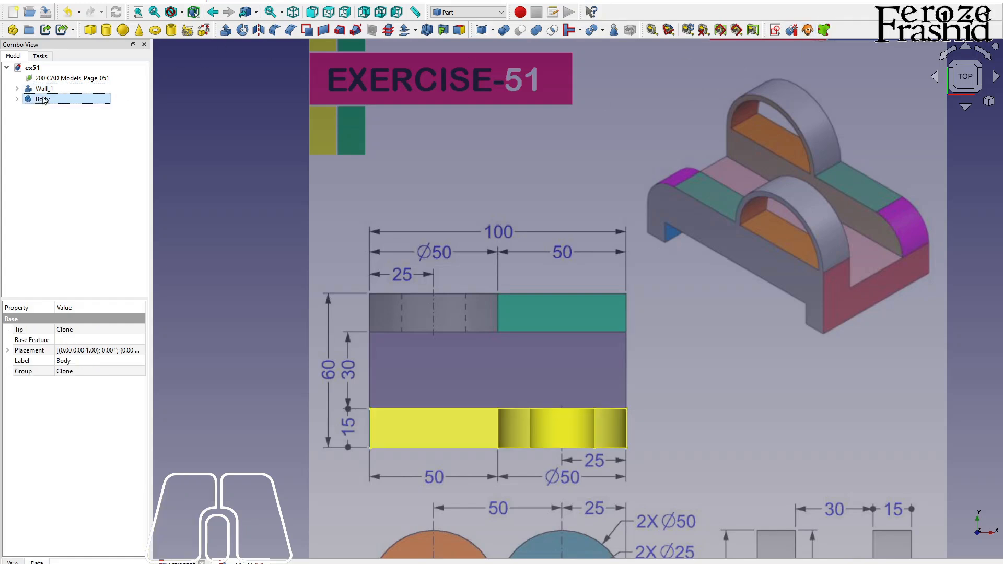
key(F2)
text(Wal)
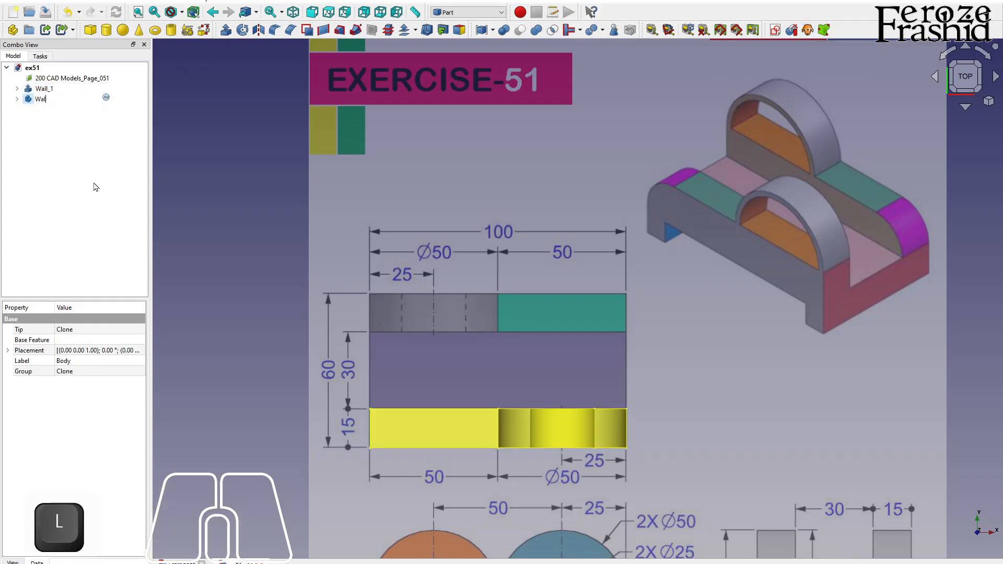
text(l_2)
key(Return)
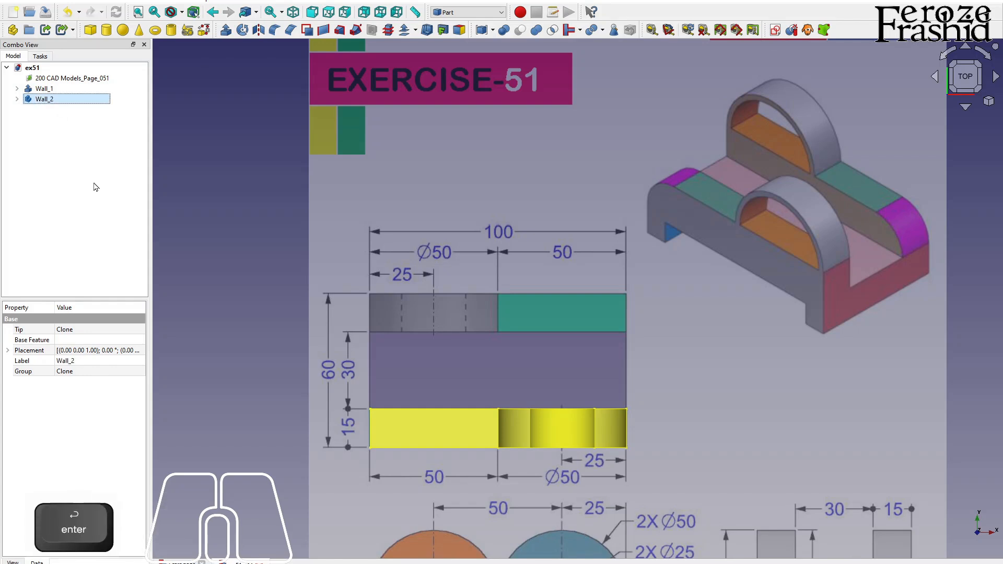
Transform Wall_2 by rotating it 180° about the Z axis at the origin
right_click(86, 98)
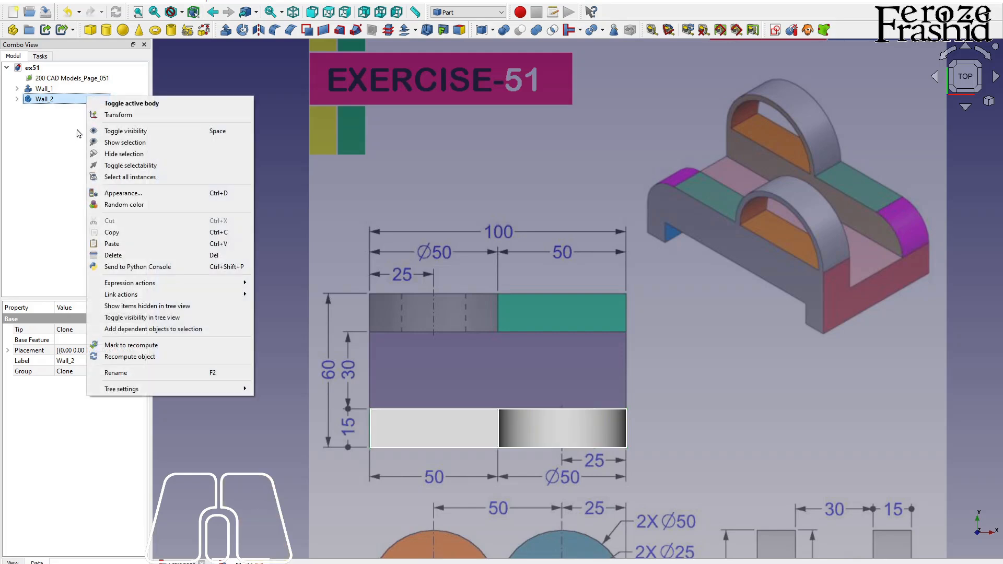
click(136, 115)
scroll(638, 291, down, 3)
scroll(574, 309, up, 3)
mouse_move(503, 327)
mouse_down()
mouse_move(421, 298)
mouse_move(356, 329)
mouse_move(330, 400)
mouse_move(335, 466)
mouse_move(347, 480)
mouse_up()
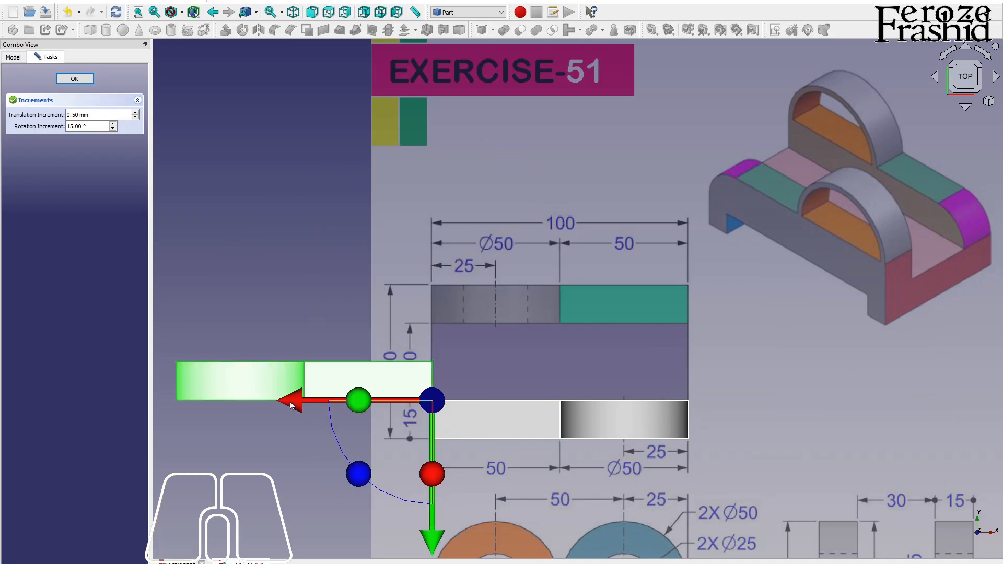
drag(291, 406, 291, 406)
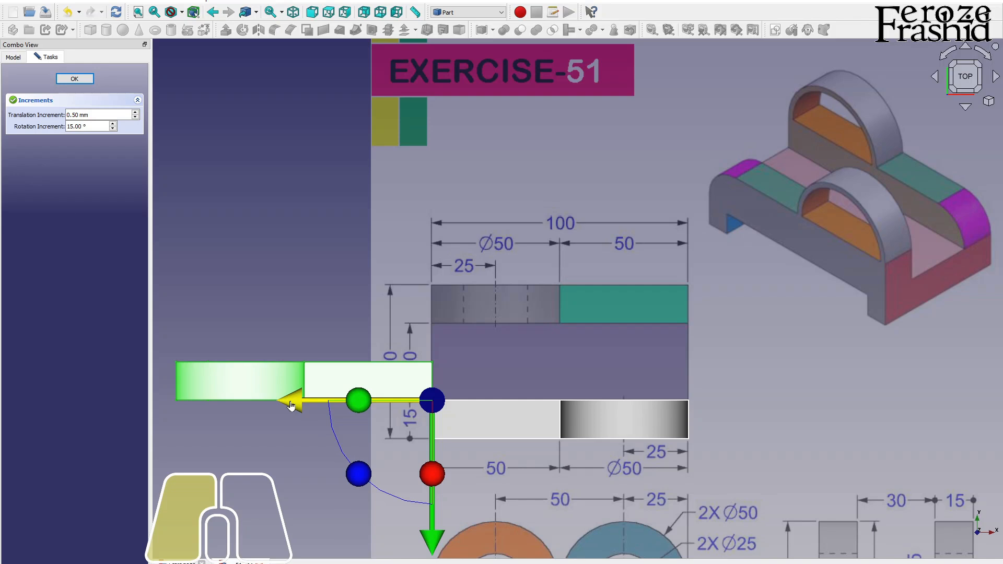
drag(291, 405, 291, 405)
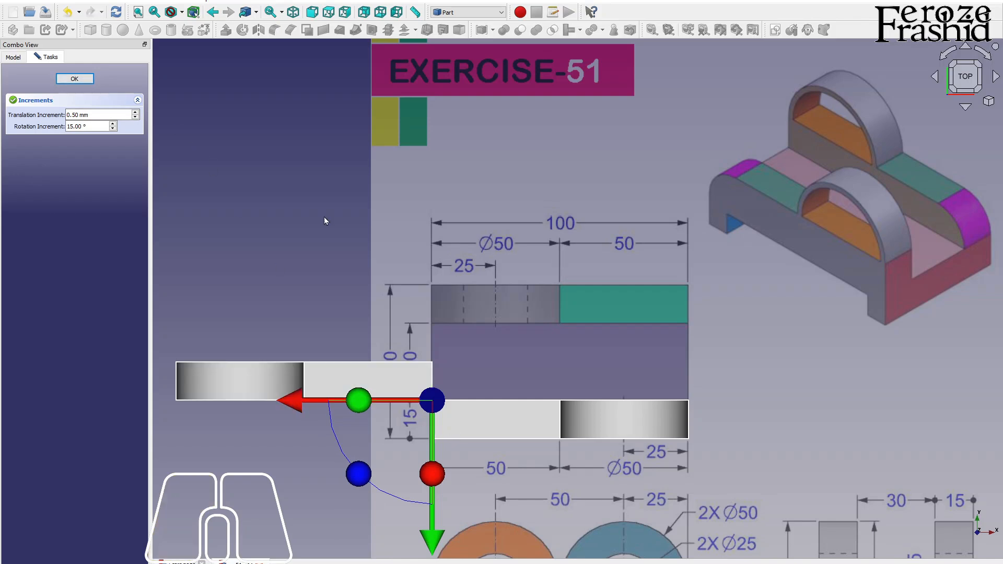
click(74, 78)
Set the X position in Wall_2's placement to 100 mm
scroll(443, 212, down, 3)
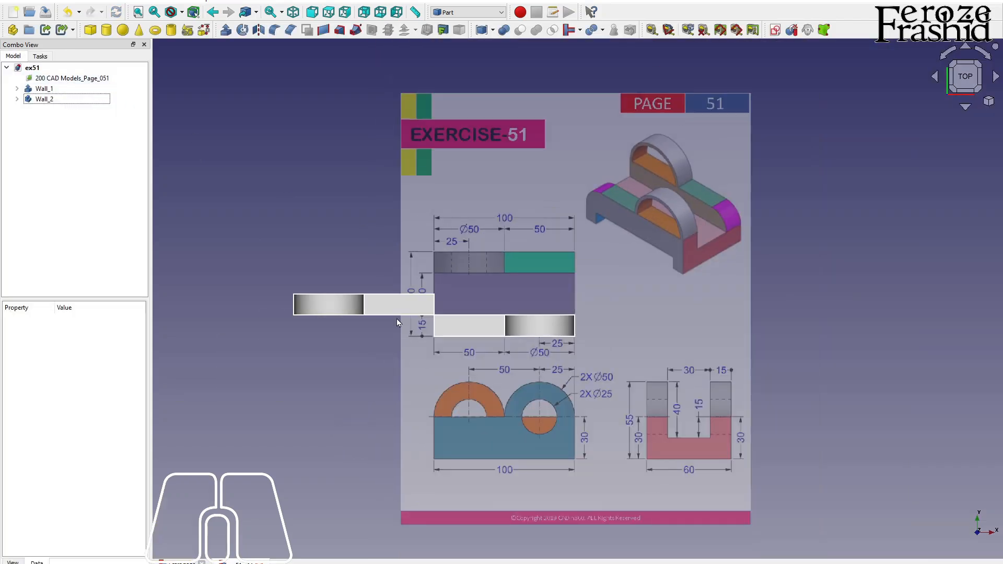
click(396, 311)
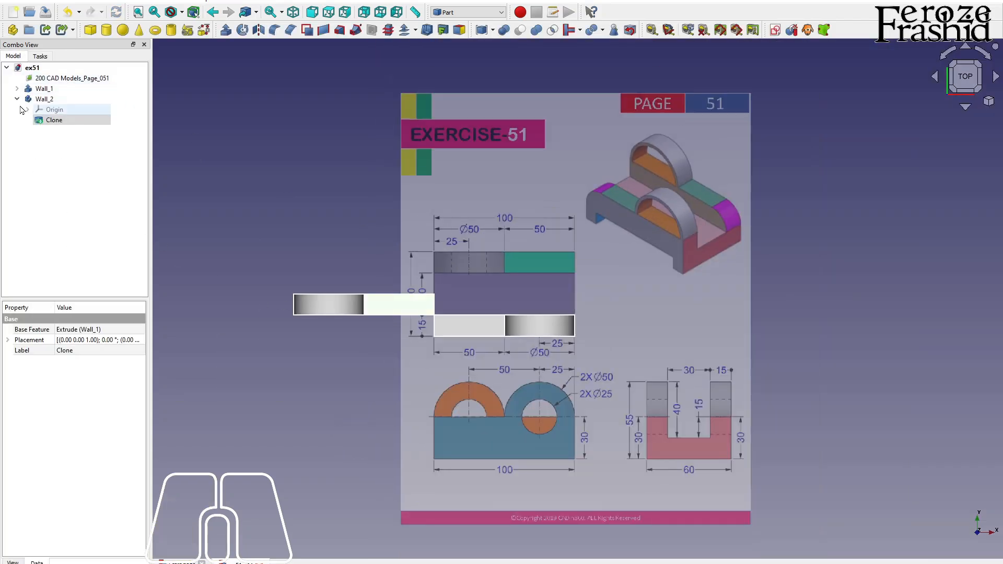
click(45, 98)
click(8, 350)
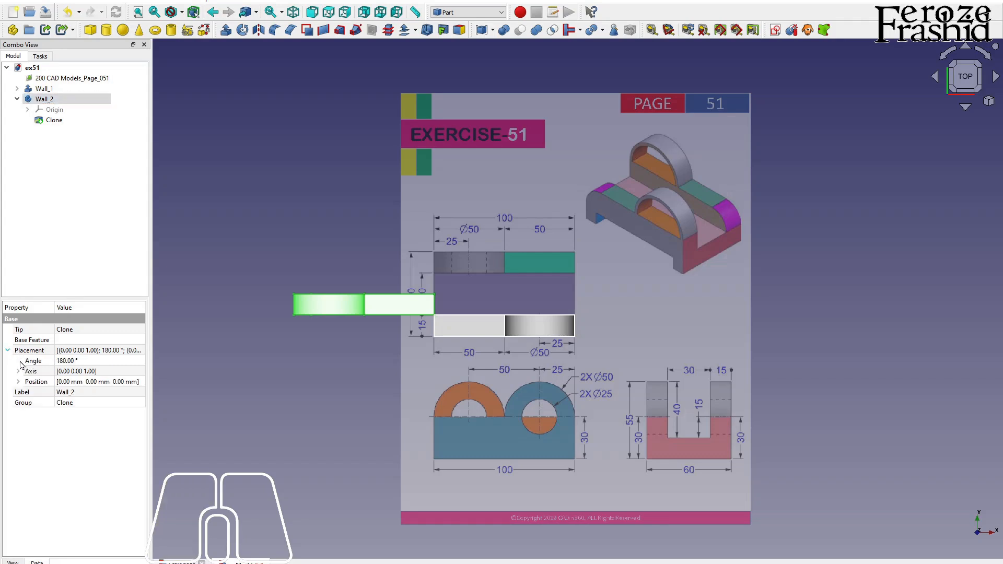
click(19, 382)
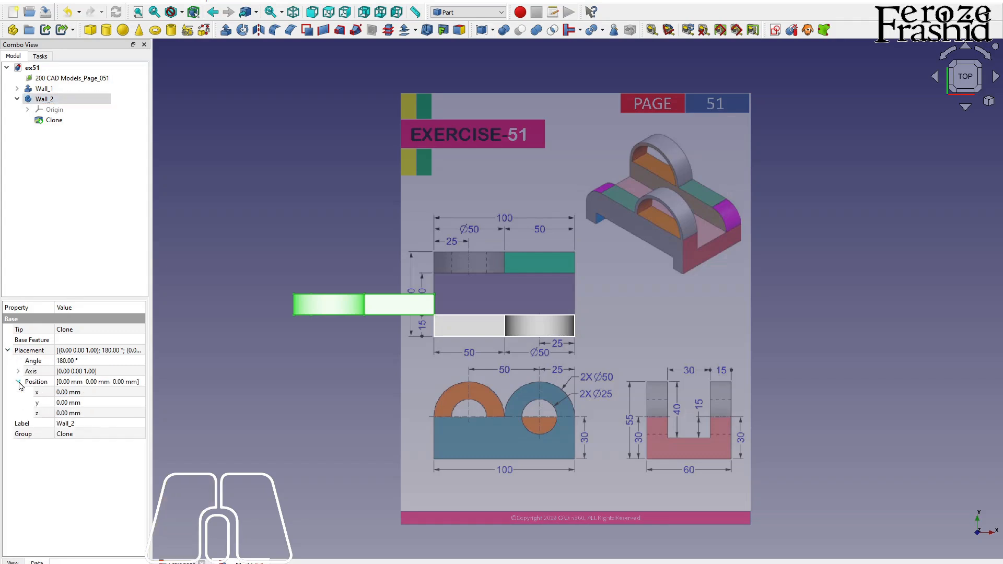
click(72, 392)
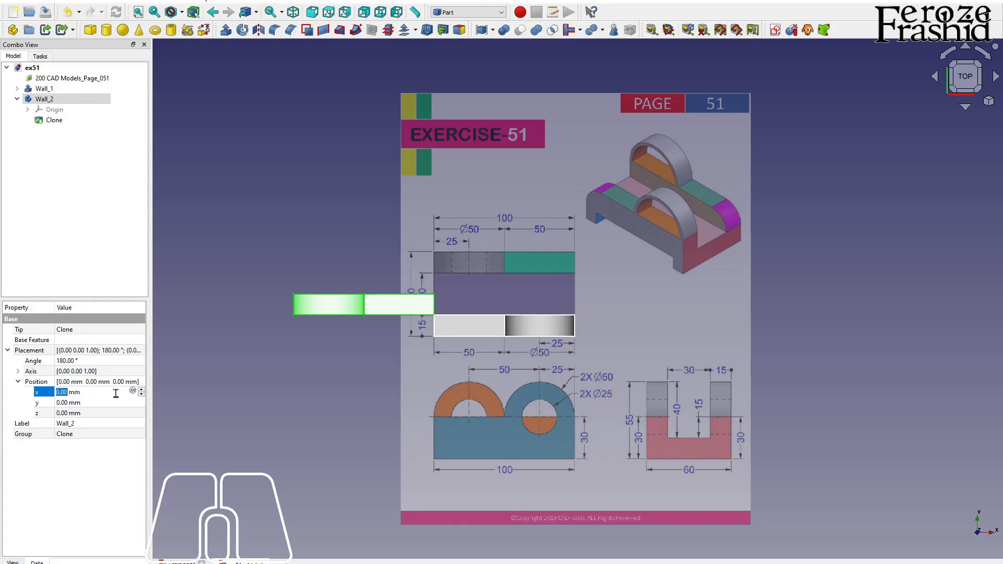
text(100)
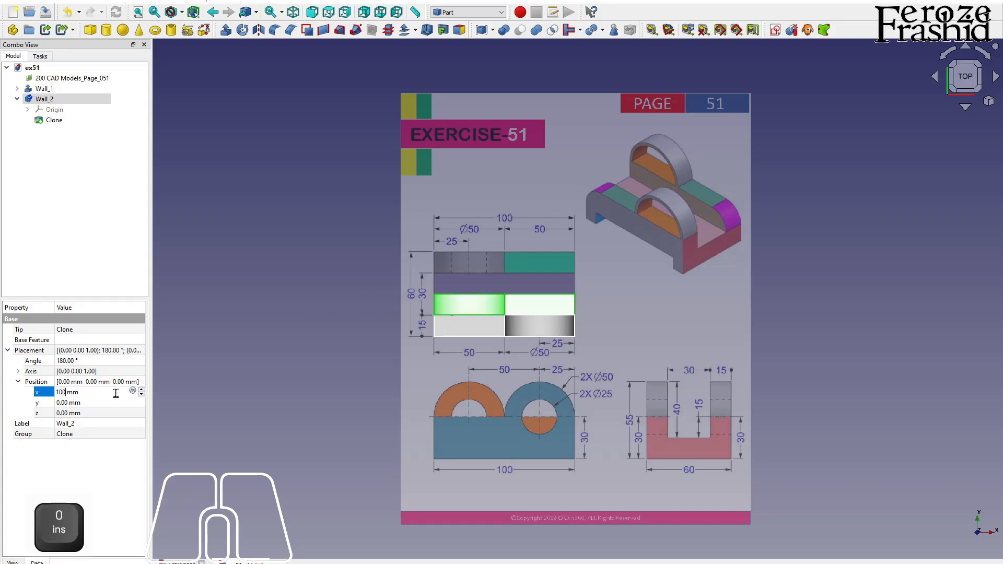
key(Return)
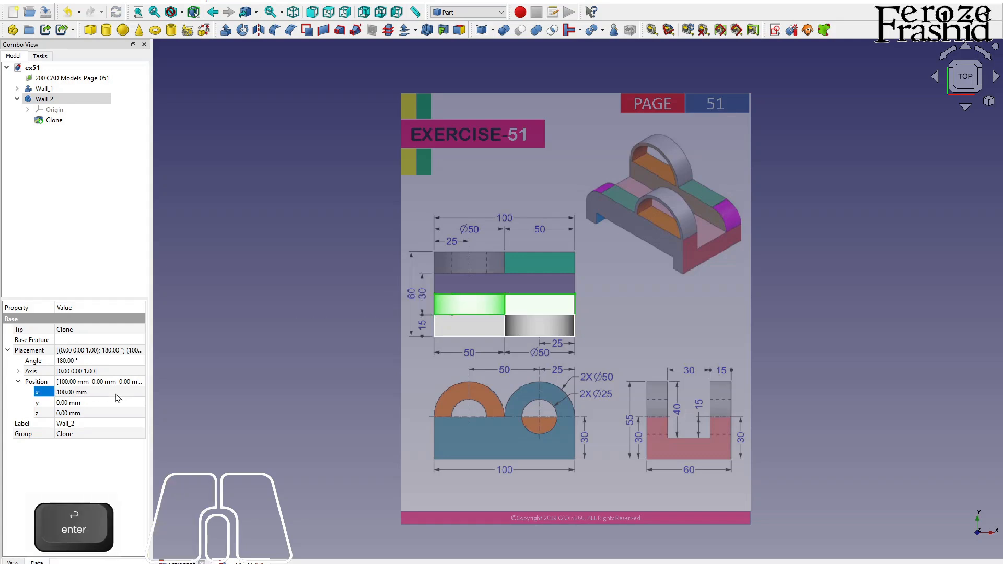
Examine how the two walls sit against the drawing's top view from an angle, ending in the top view
click(91, 404)
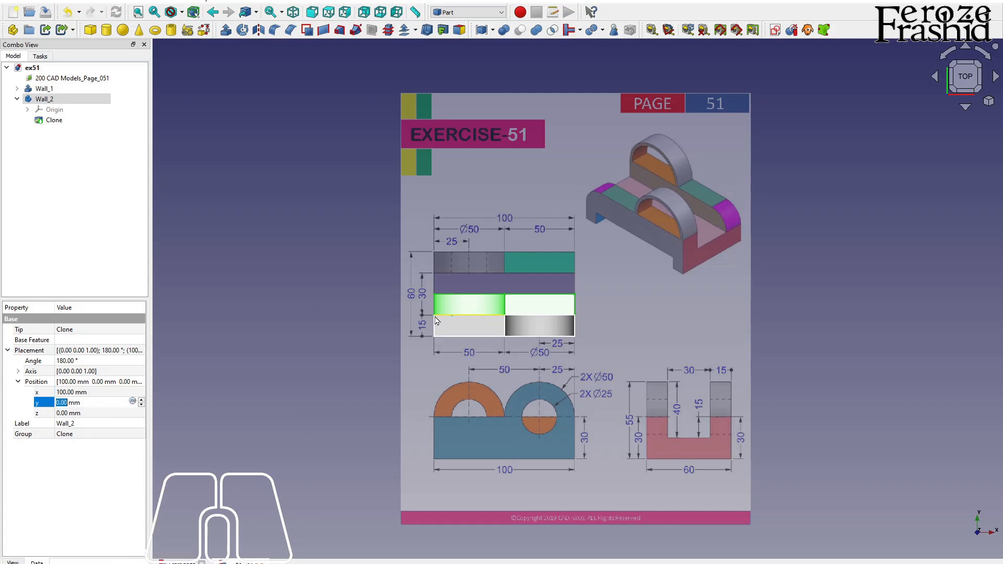
text(ac)
scroll(434, 315, up, 3)
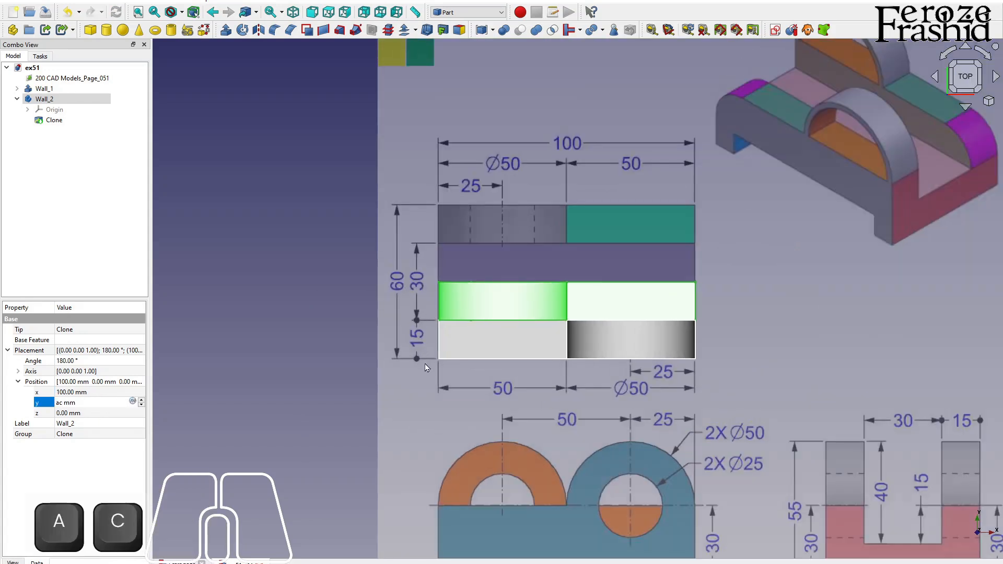
alt+middle_drag(463, 380, 527, 352)
click(367, 366)
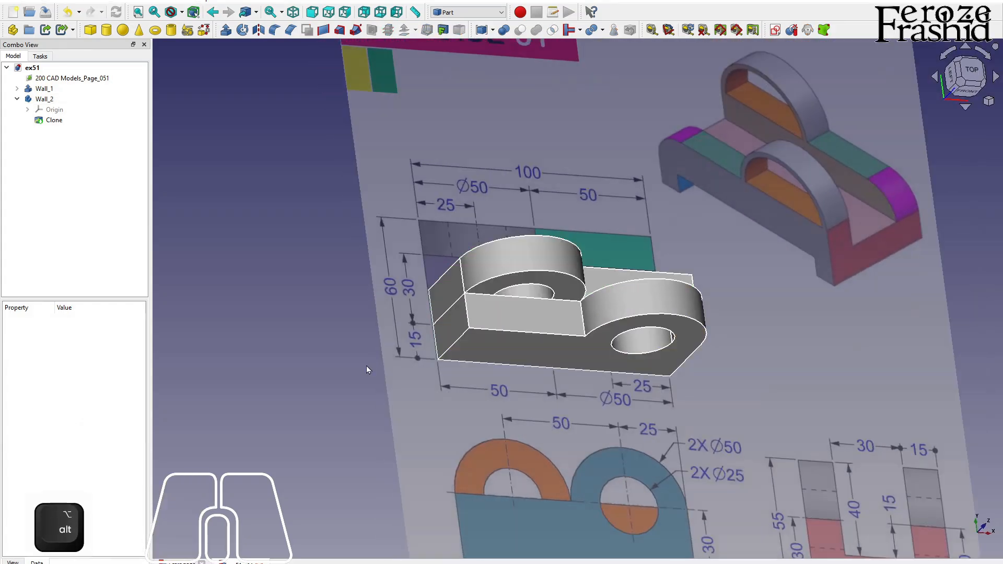
key(a)
key(c)
key(a)
key(c)
alt+middle_drag(542, 367, 450, 406)
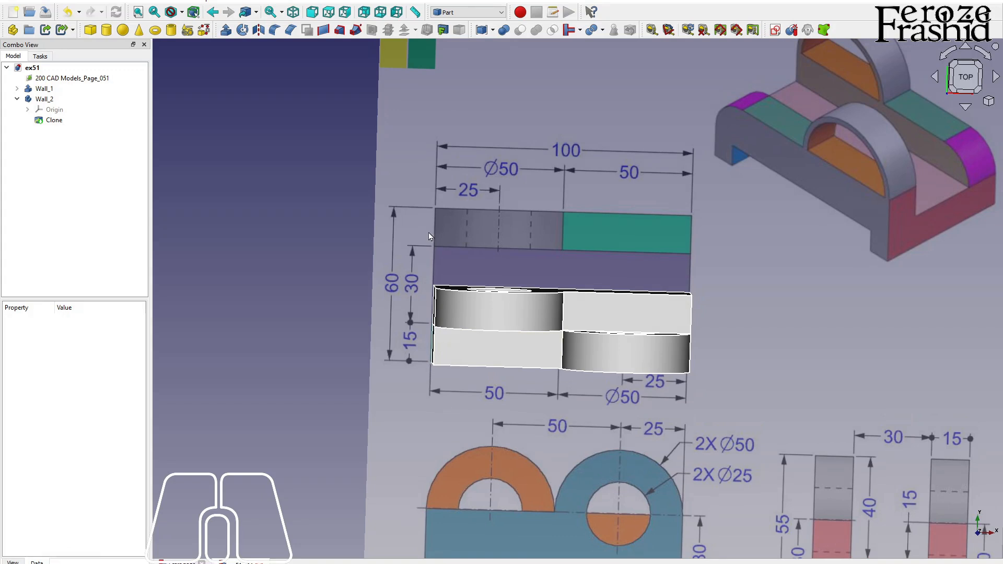
click(965, 77)
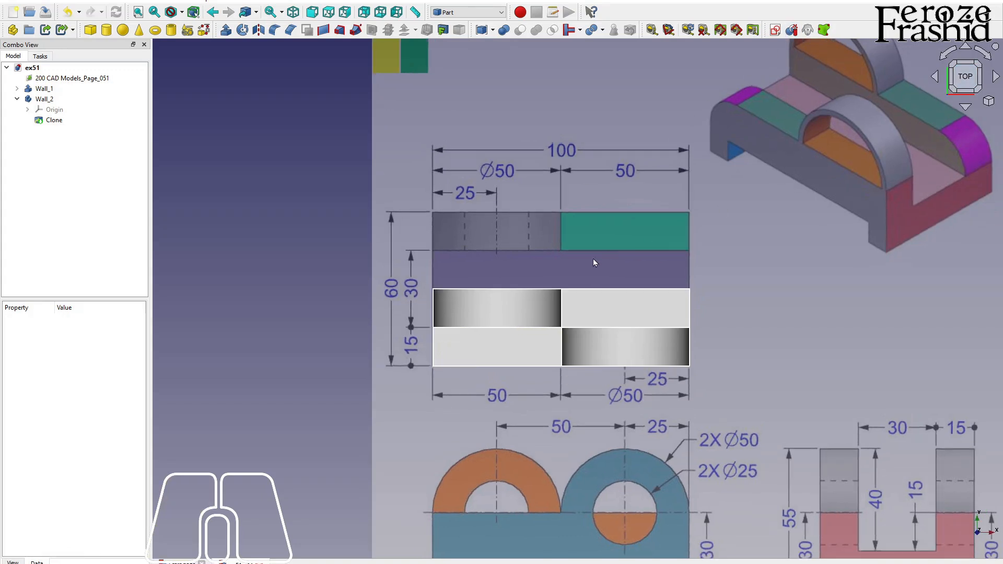
Set the Y position of the Clone inside Wall_2 to 30 mm and correct it to -30 mm
click(539, 307)
click(52, 392)
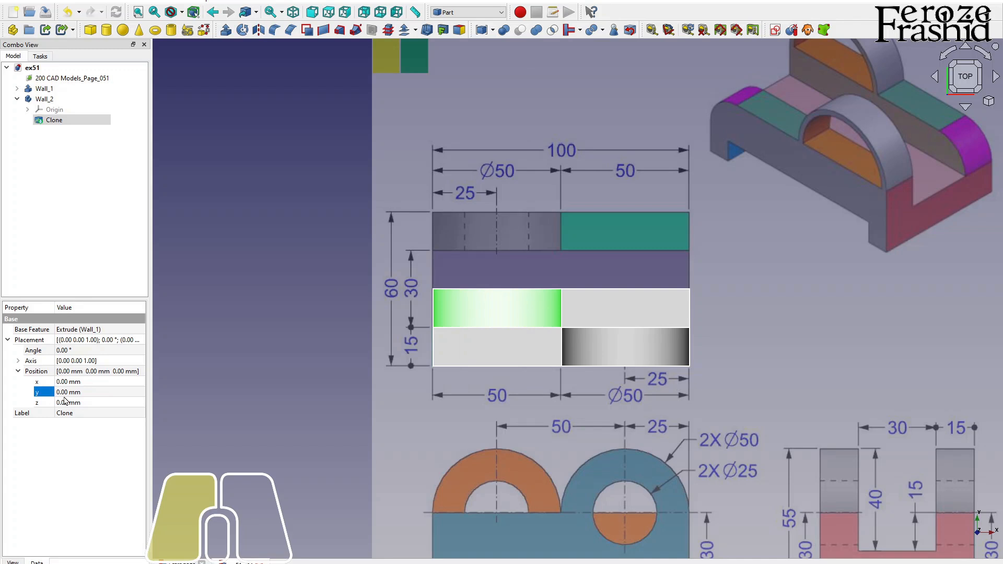
text(30)
key(Return)
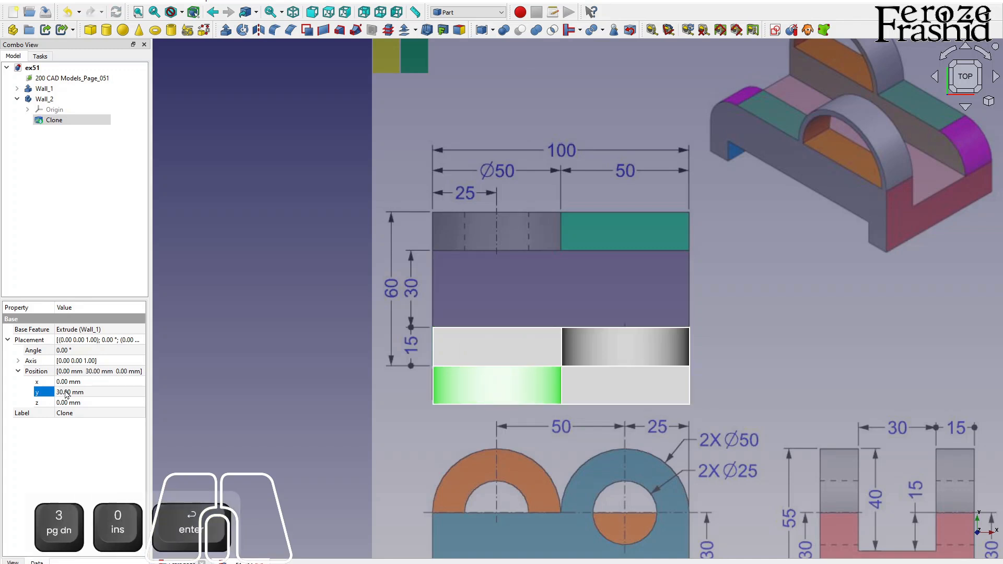
click(56, 392)
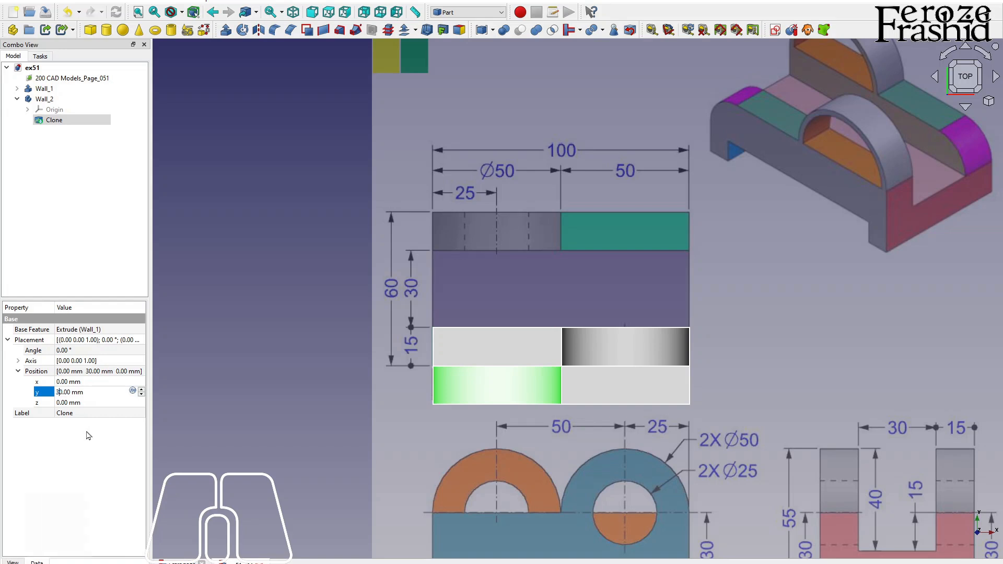
key(Left)
text(-)
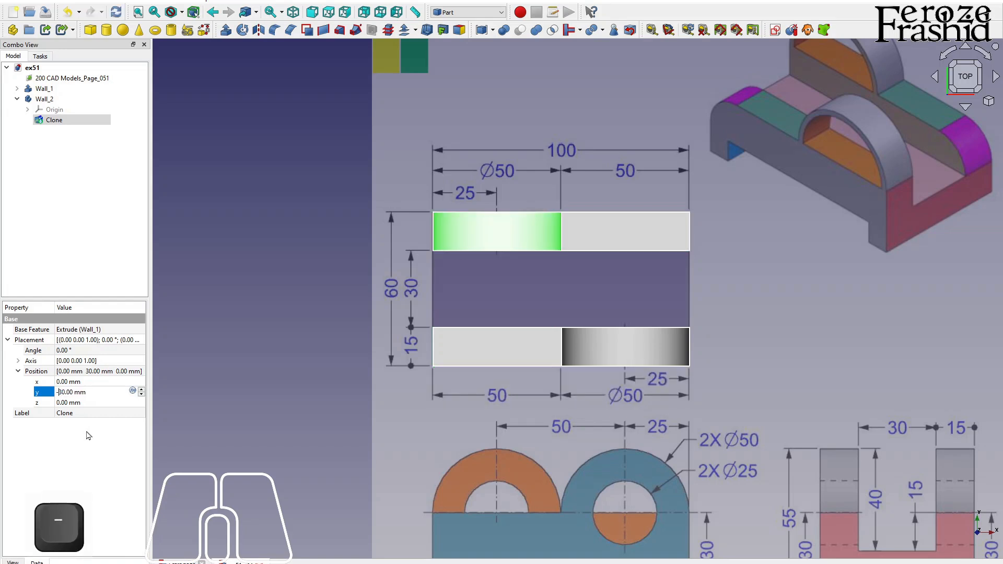
key(Return)
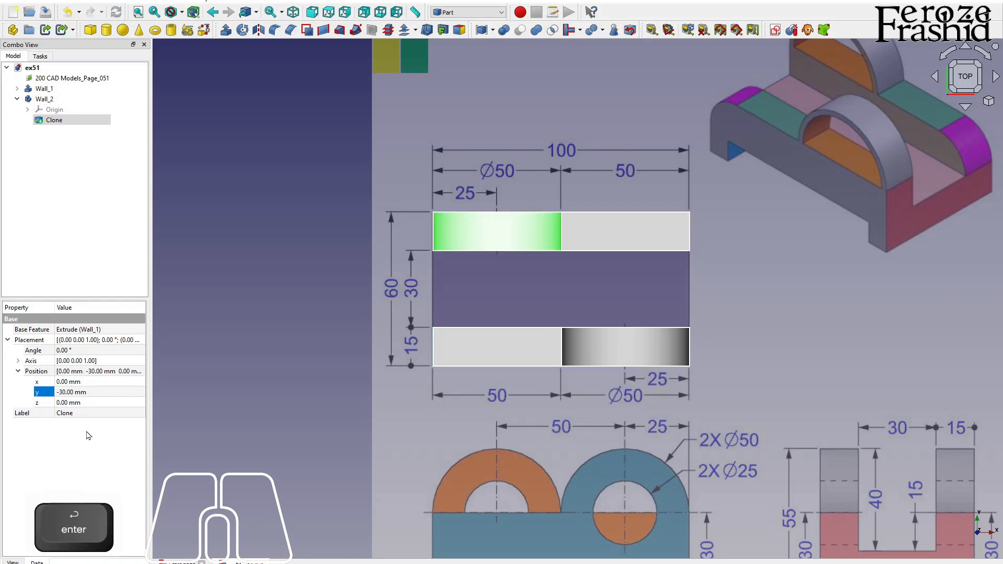
Inspect the spacing of both walls and the drawing's front and side views from several angles, ending in the top view
click(216, 395)
mouse_move(522, 417)
alt+middle_down()
mouse_move(617, 336)
mouse_move(642, 362)
mouse_move(383, 311)
mouse_move(353, 350)
mouse_move(447, 385)
alt+middle_up()
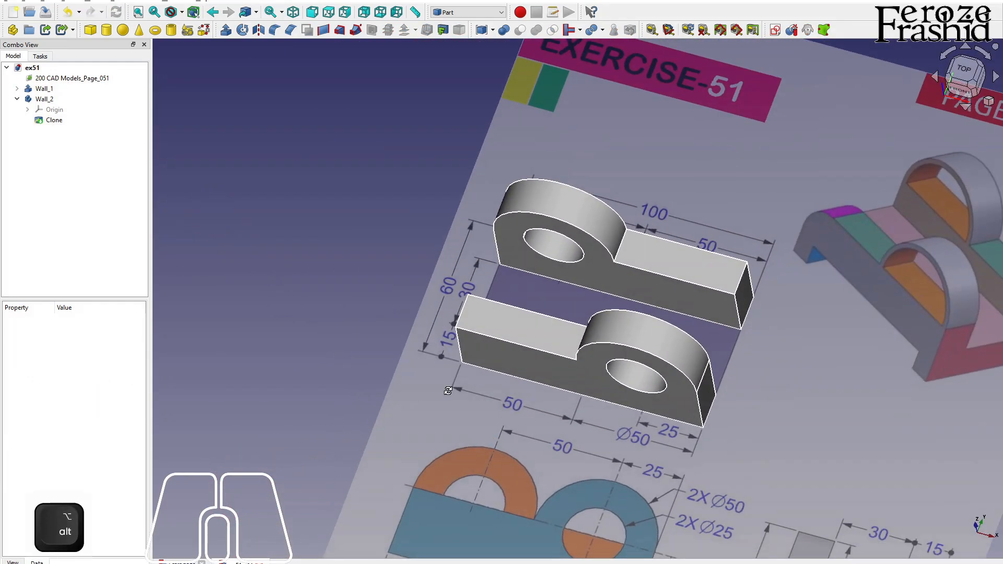
scroll(445, 385, down, 3)
scroll(568, 399, up, 2)
scroll(454, 290, down, 2)
alt+middle_drag(523, 323, 509, 374)
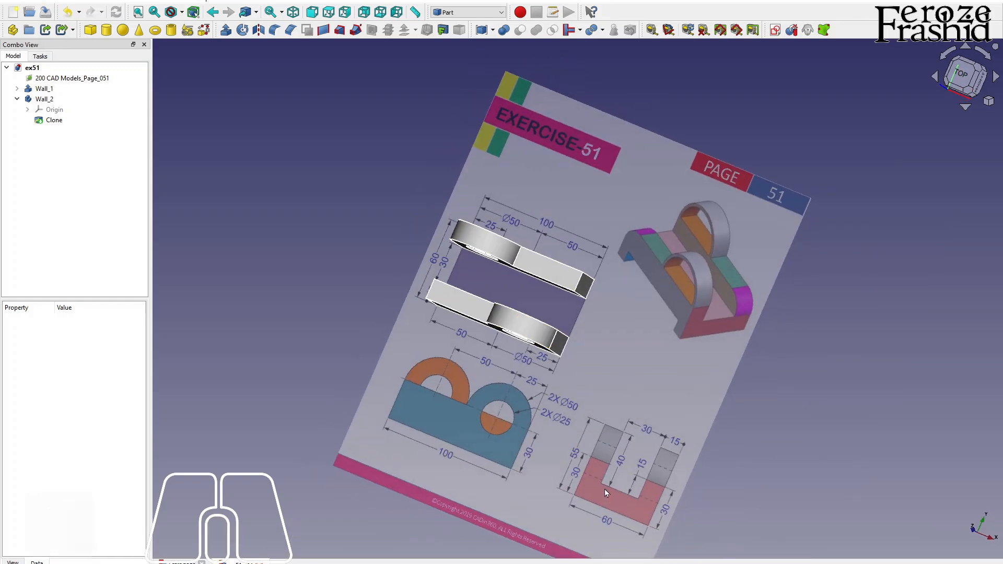
scroll(601, 494, up, 2)
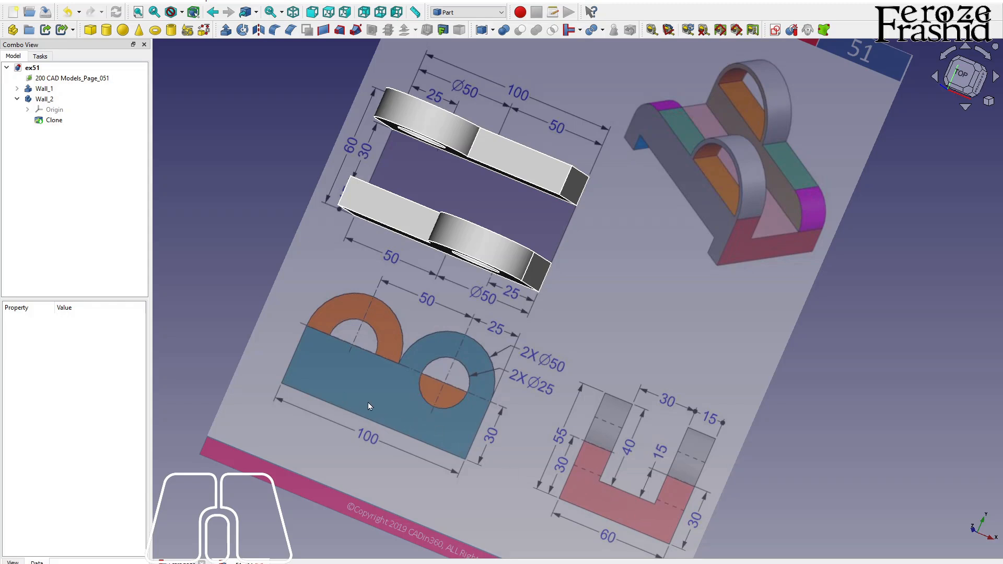
alt+middle_drag(365, 399, 458, 444)
click(965, 108)
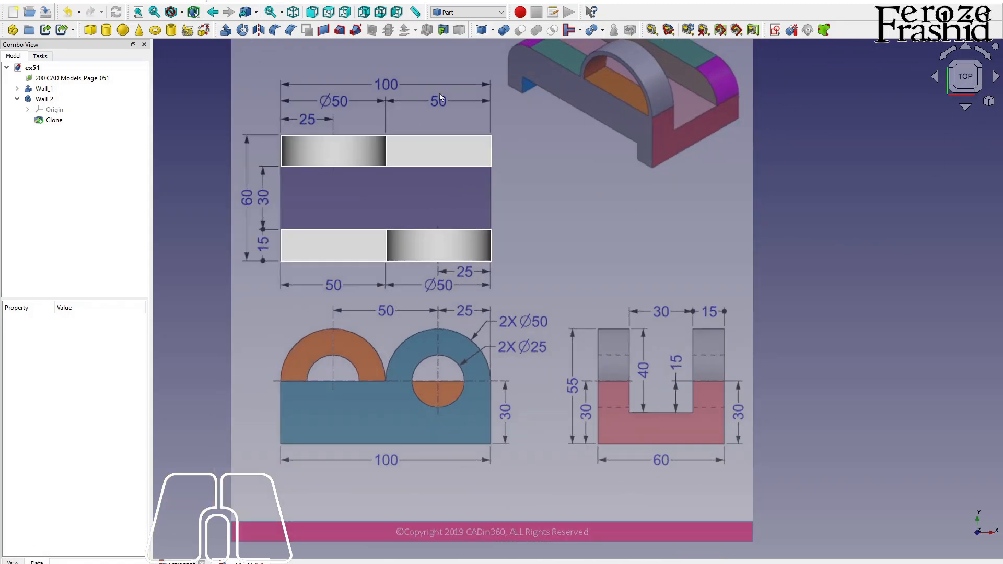
Create a new sketch seen from the top and draw a rectangle about 100 by 29.7 mm from the origin, filling the gap between the walls
click(774, 31)
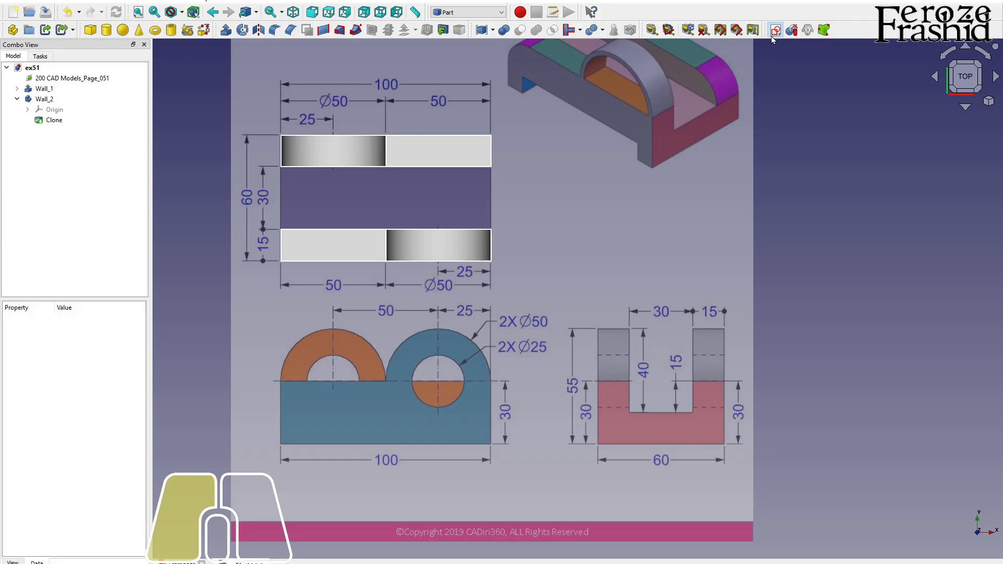
click(481, 328)
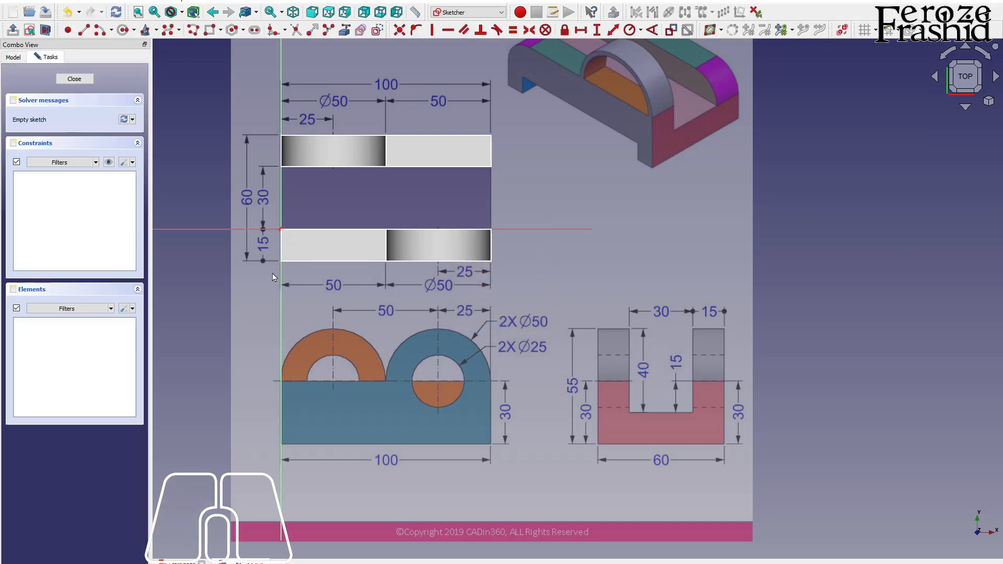
click(209, 30)
click(281, 229)
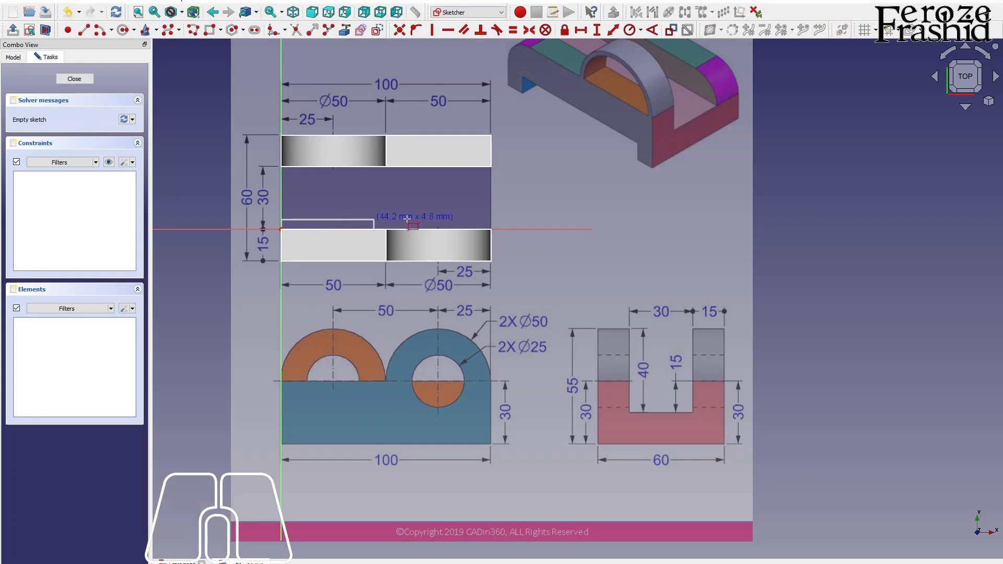
click(491, 167)
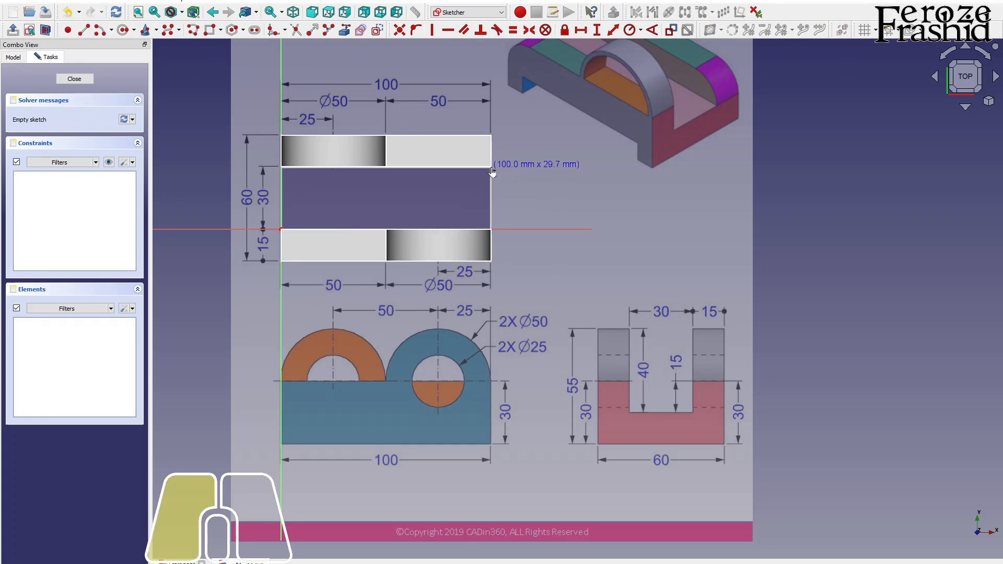
right_click(530, 191)
Constrain the vertical length of the rectangle's edge opposite the origin to 30 mm
click(490, 207)
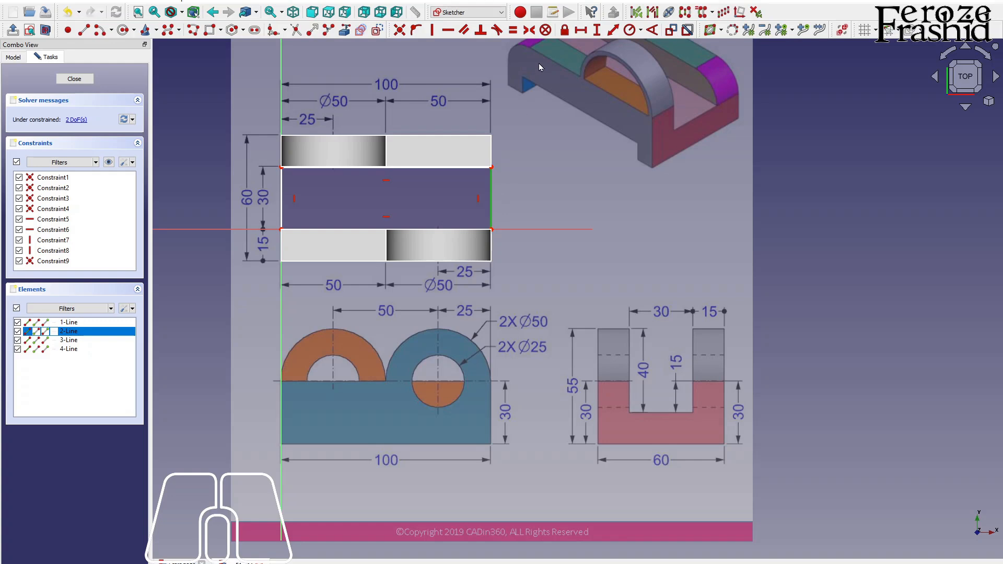
click(596, 30)
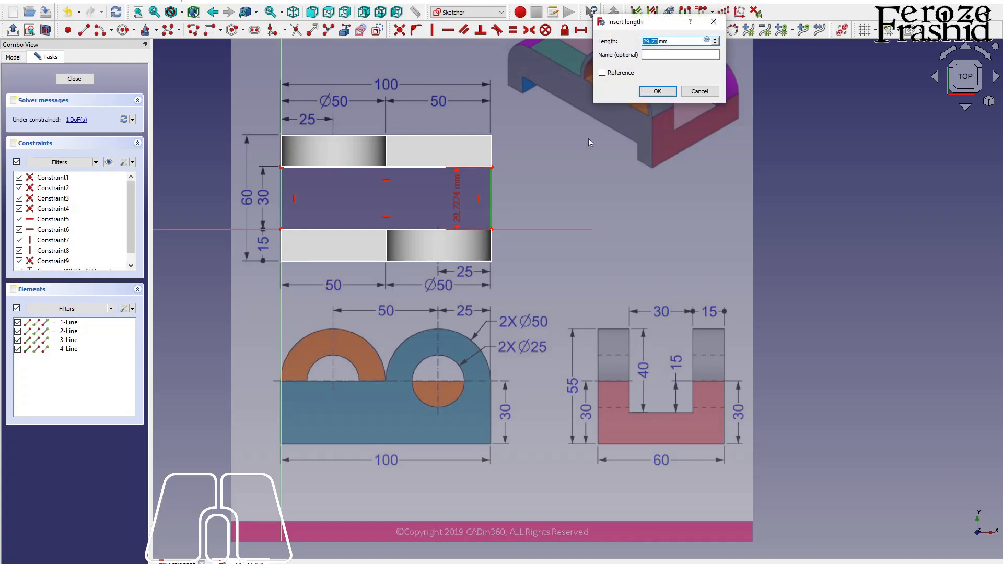
text(30)
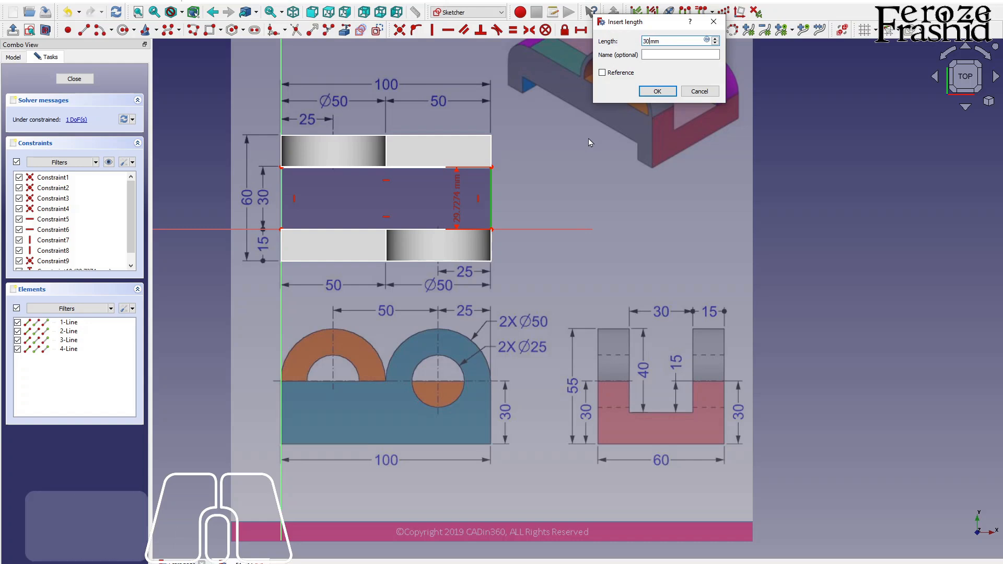
key(Return)
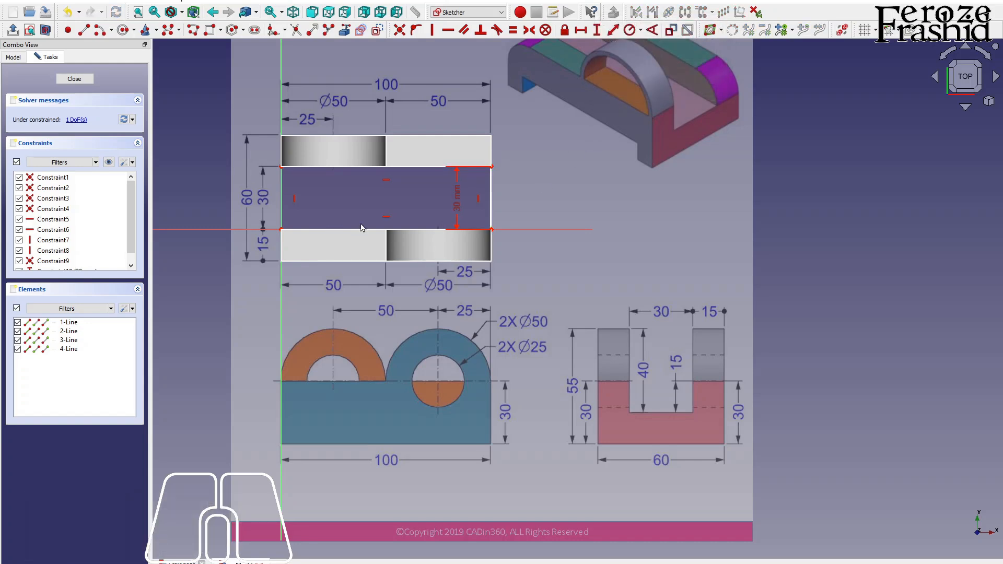
click(442, 168)
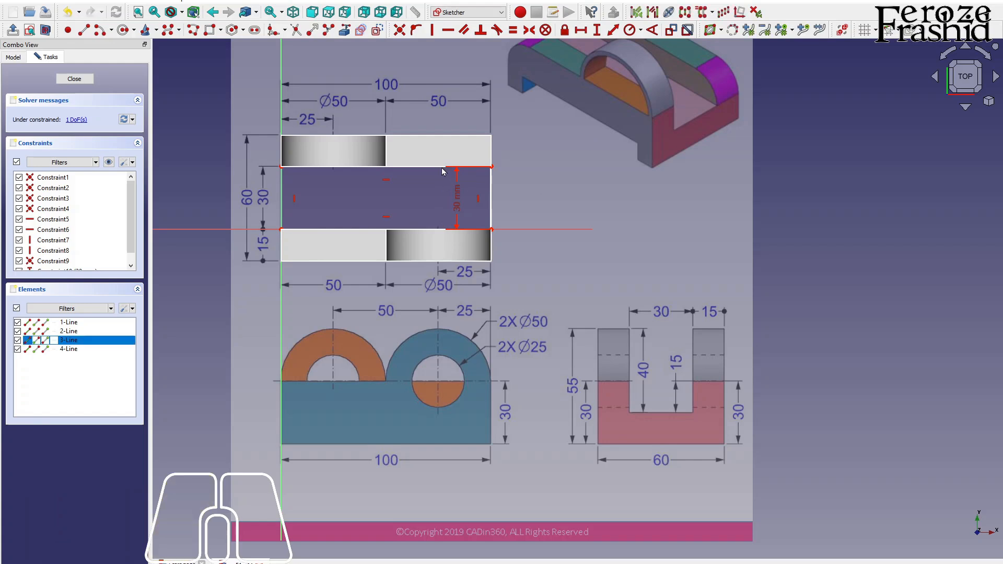
mouse_move(518, 194)
mouse_down()
mouse_move(432, 149)
mouse_move(291, 117)
mouse_up()
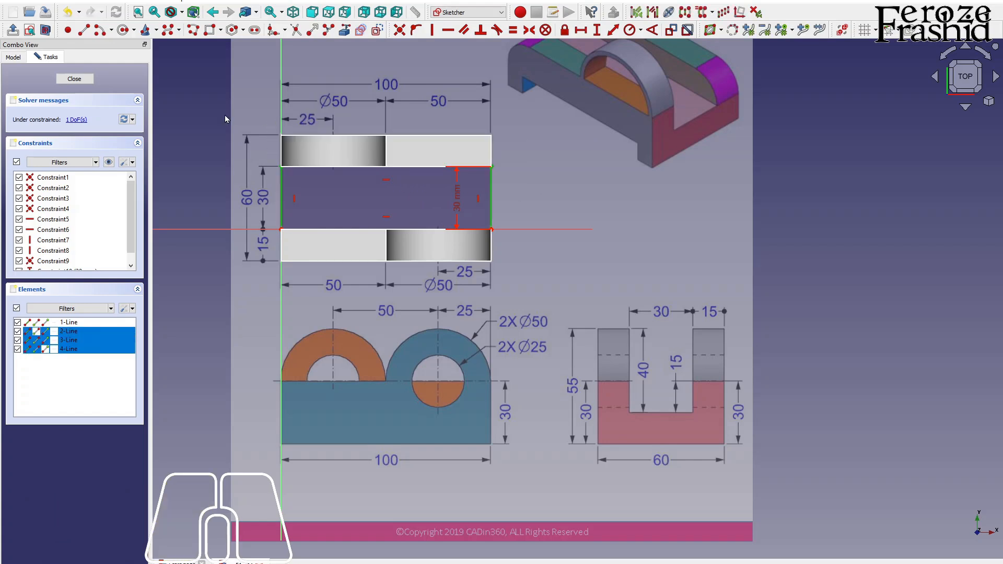
click(218, 118)
mouse_move(218, 118)
mouse_down()
mouse_move(405, 190)
mouse_move(471, 194)
mouse_move(484, 208)
mouse_move(522, 203)
mouse_up()
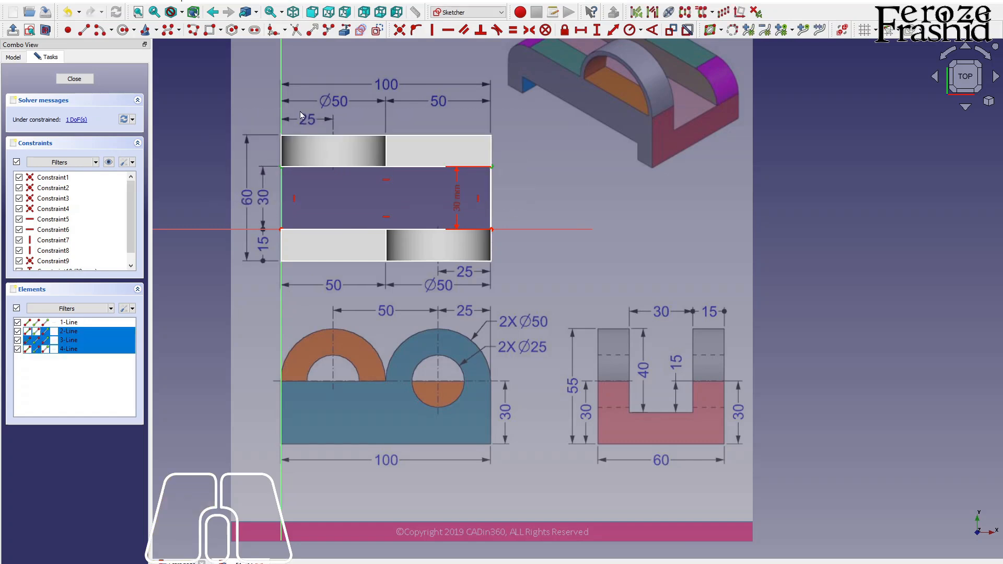
click(203, 128)
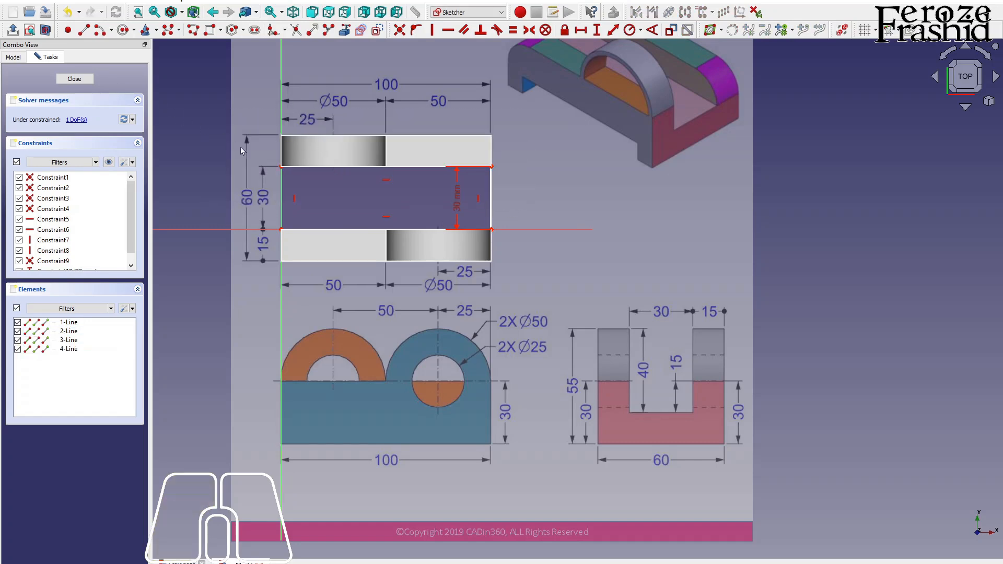
Constrain the horizontal length of the base rectangle's upper edge to 100 mm
click(301, 166)
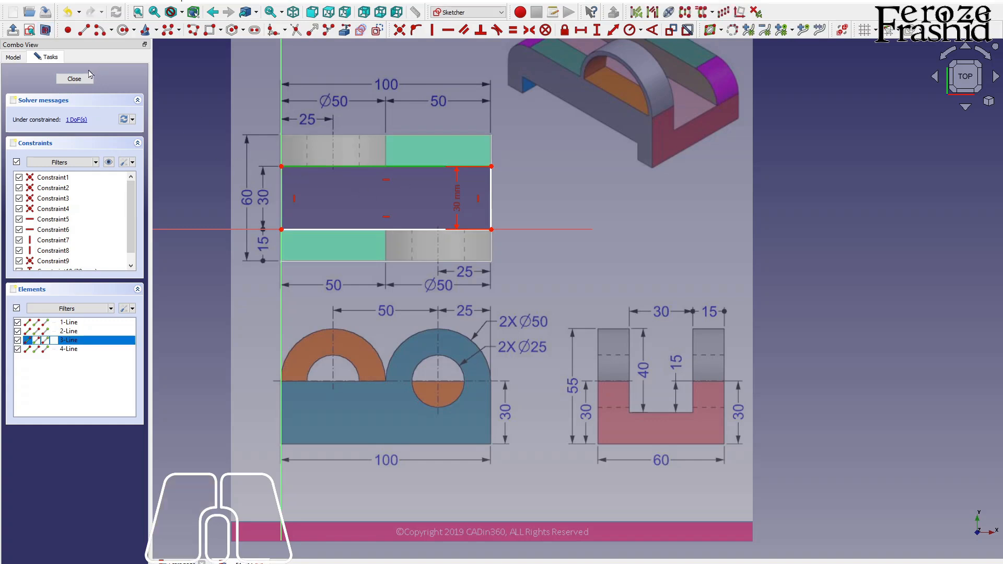
click(580, 30)
text(100)
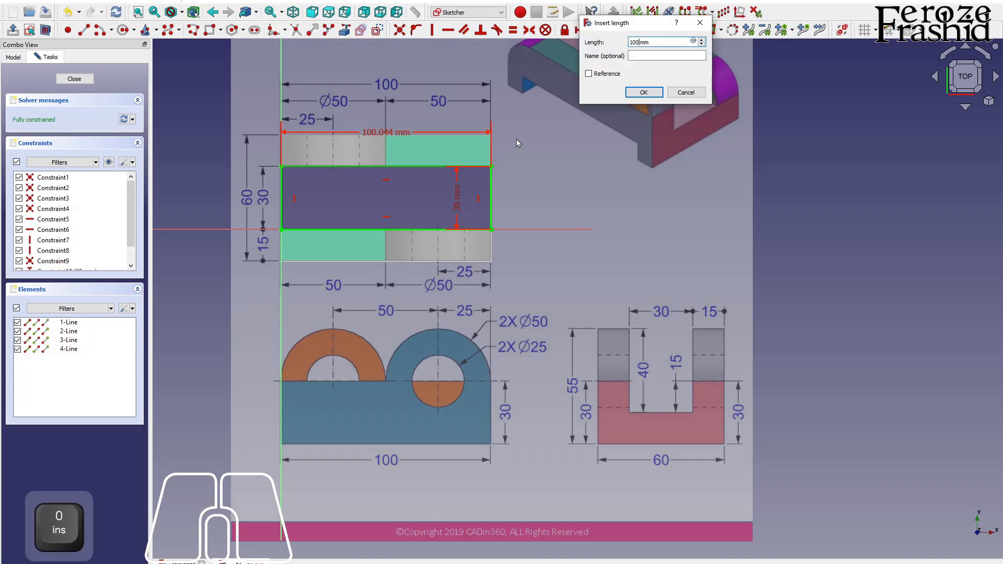
key(Return)
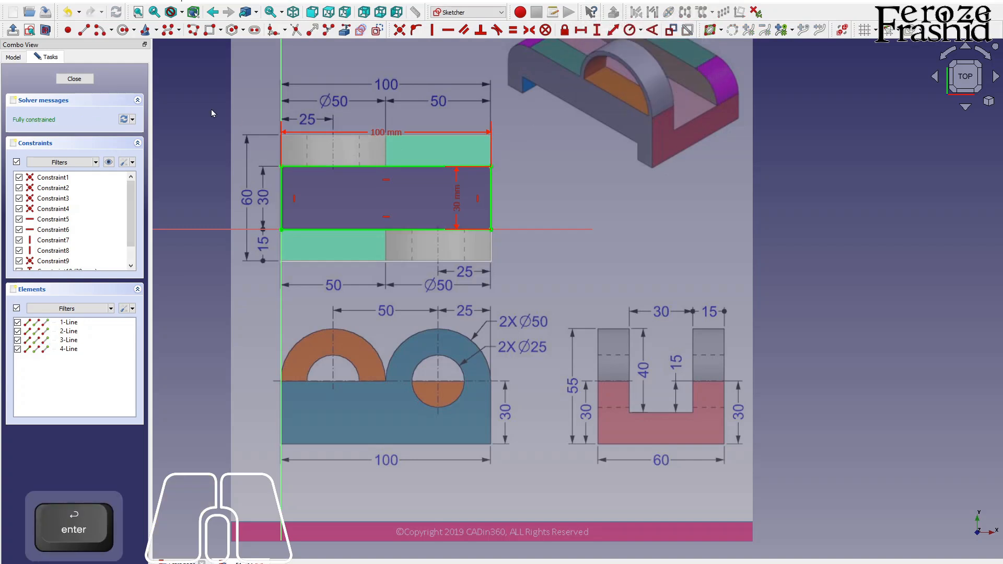
Finish the base sketch and extrude it 15 mm along its normal as a solid between the two walls
click(75, 79)
key(alt)
click(73, 132)
click(226, 32)
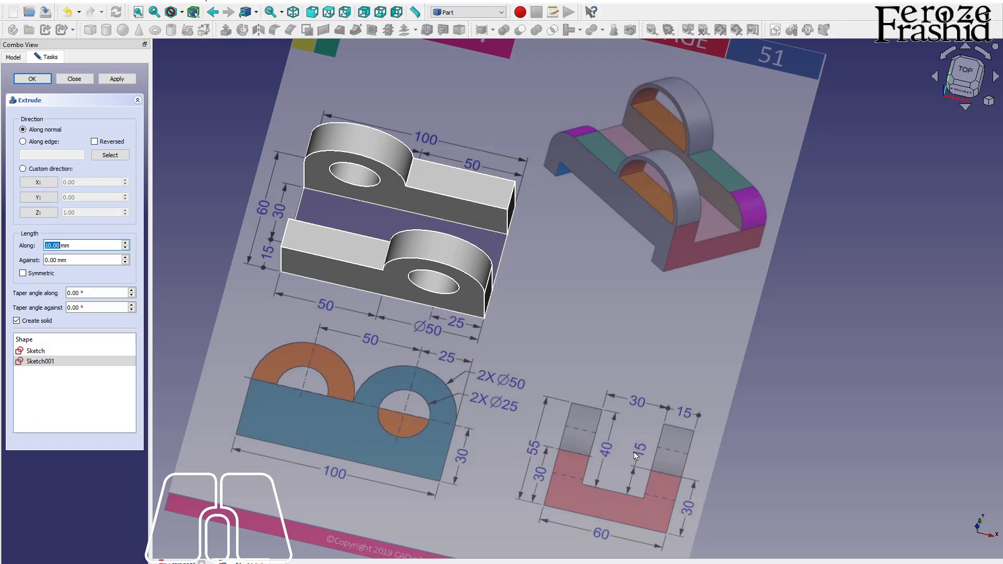
key(Return)
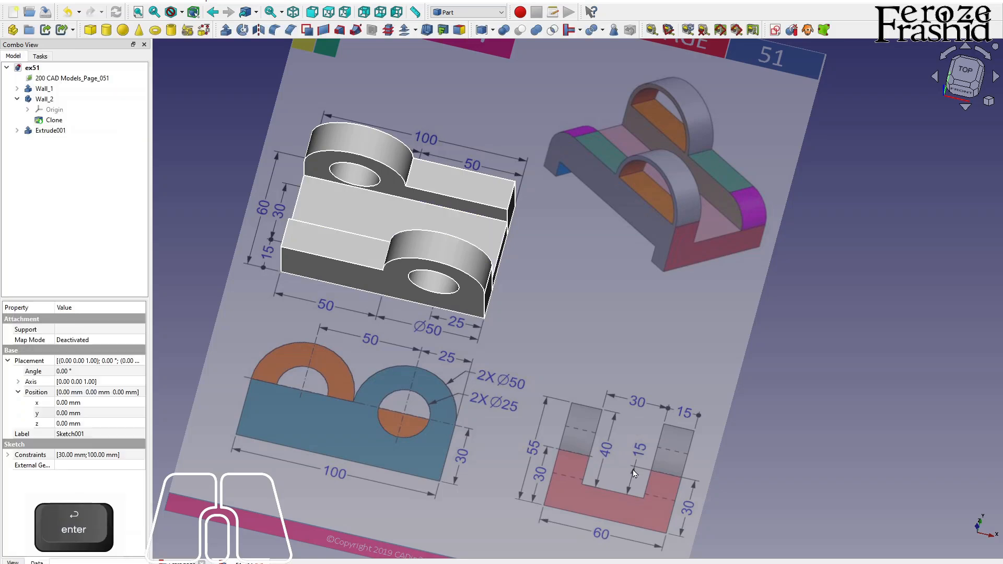
Fuse Wall_1, Wall_2 and the extruded base into a single solid
key(alt)
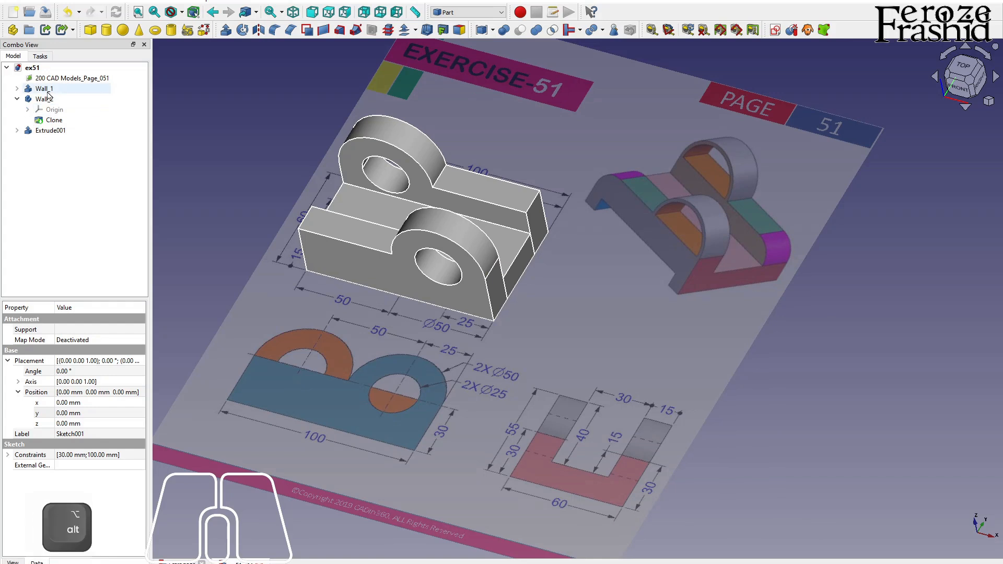
click(44, 88)
ctrl+click(44, 99)
ctrl+click(51, 130)
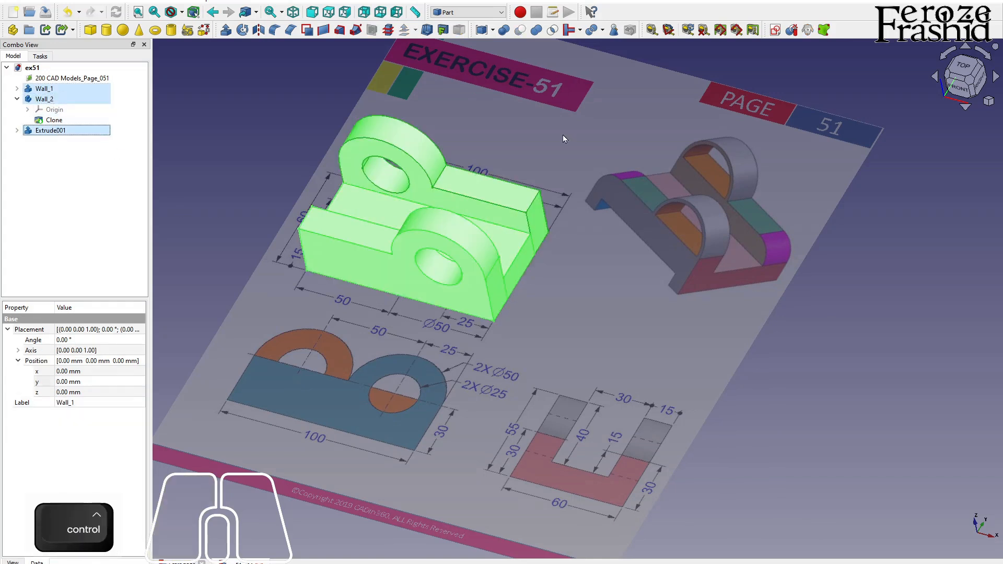
click(536, 30)
Rename the fused solid as FinalObject and clear the selection
click(45, 88)
key(F2)
text(FinalObject)
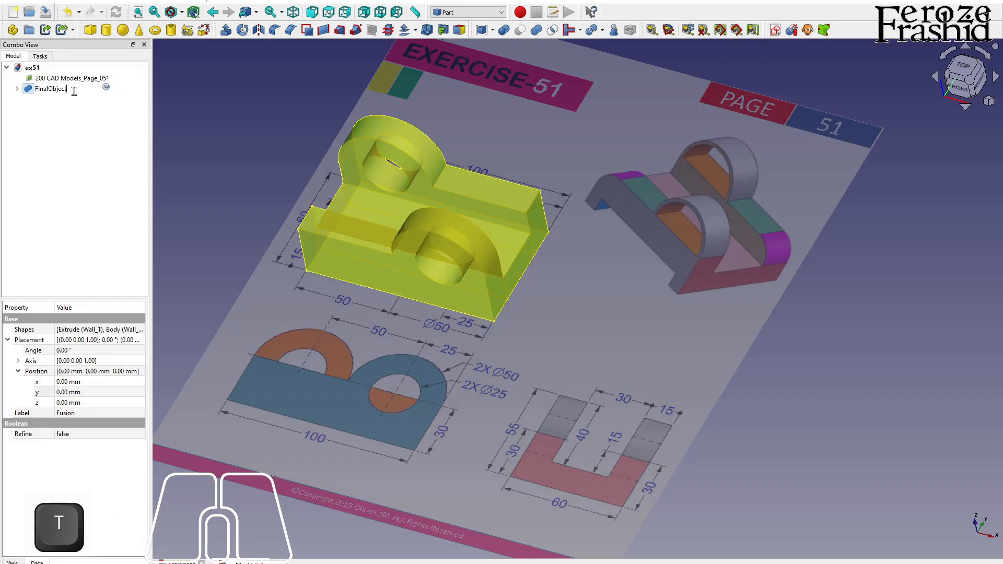
key(Return)
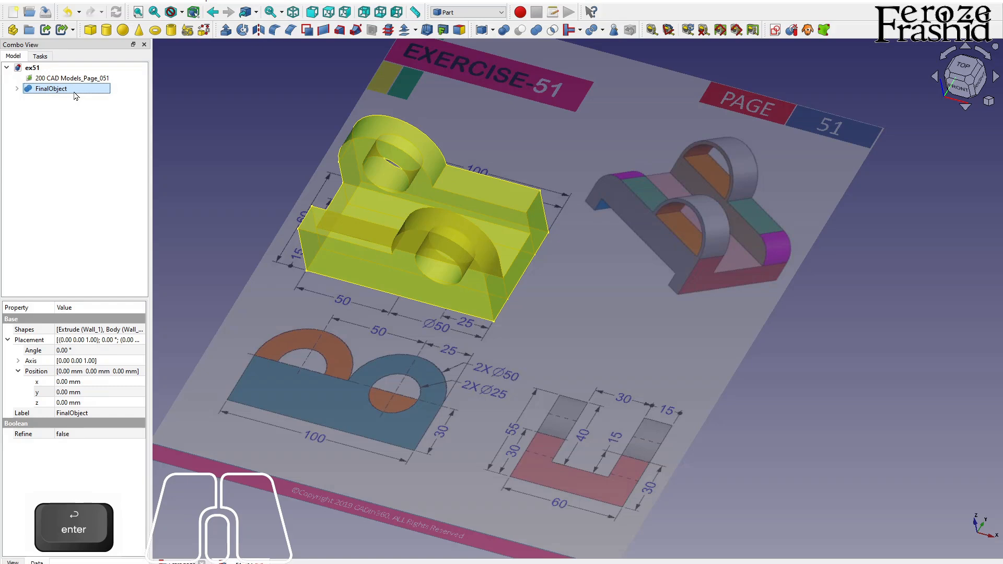
click(260, 212)
Set the Refine property of FinalObject to true to remove the seam edges
alt+drag(546, 291, 508, 330)
alt+drag(612, 446, 652, 422)
alt+drag(559, 254, 578, 378)
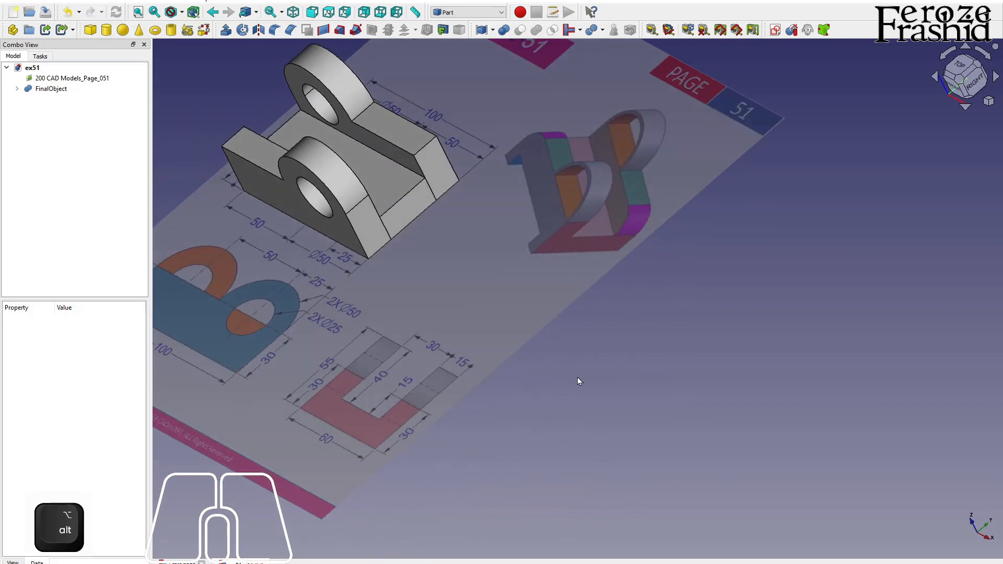
click(48, 89)
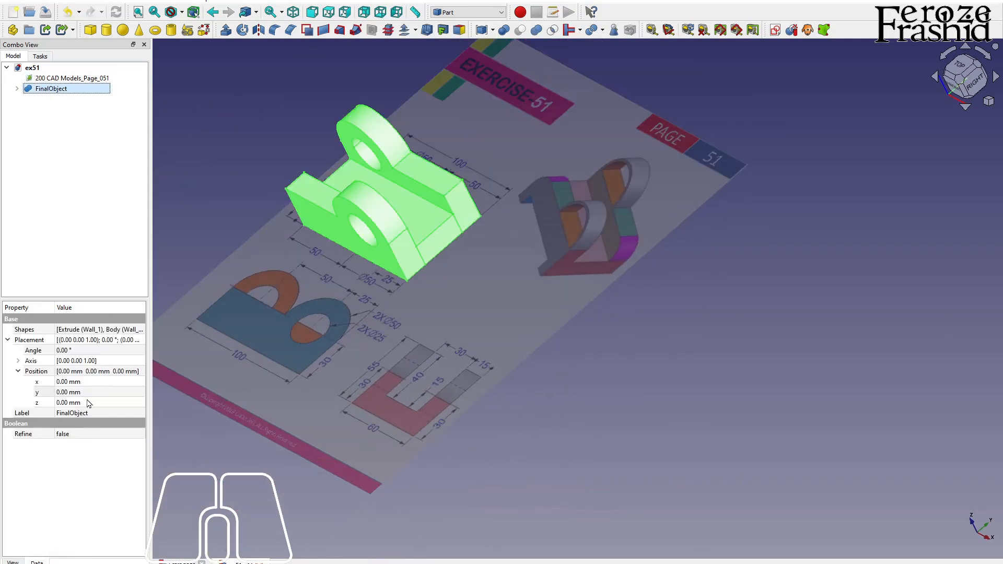
click(79, 434)
click(78, 434)
click(80, 453)
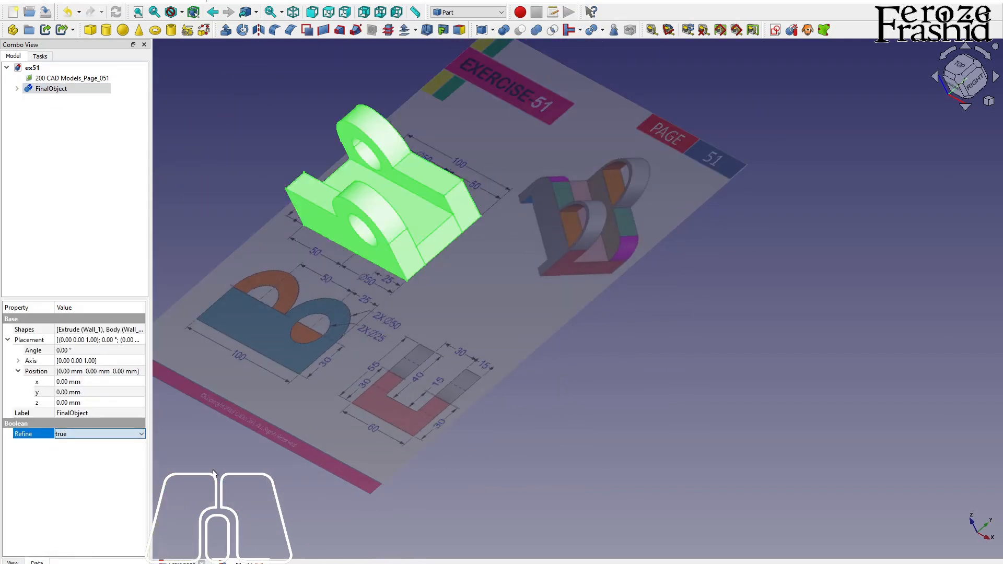
Examine the refined bracket from several angles against the reference drawing, briefly hiding and reshowing the solid
click(637, 431)
scroll(649, 411, up, 1)
scroll(863, 449, down, 3)
scroll(474, 225, up, 2)
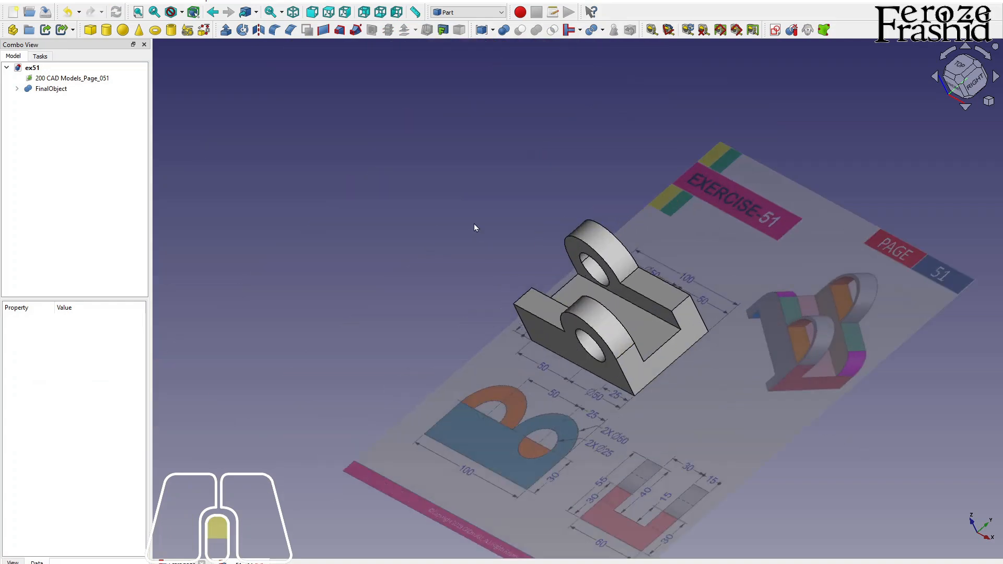
scroll(474, 228, up, 1)
shift+middle_drag(367, 355, 298, 415)
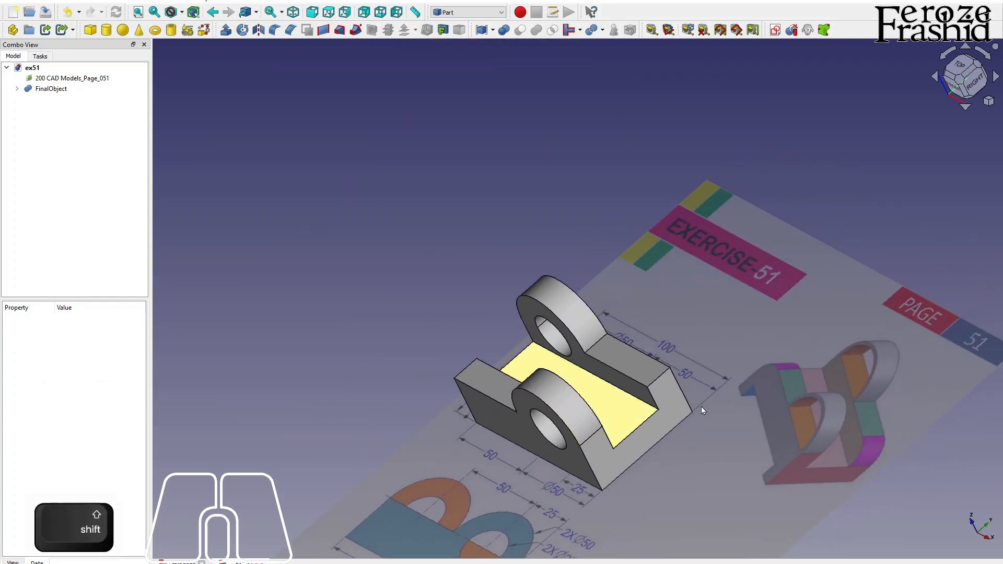
scroll(726, 401, up, 1)
scroll(443, 235, down, 4)
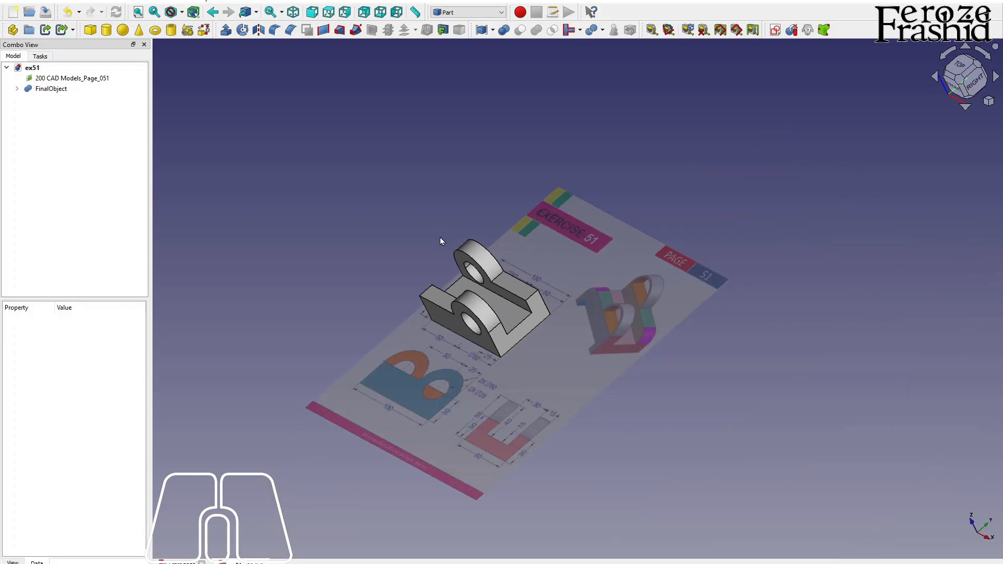
alt+middle_drag(431, 372, 514, 386)
click(483, 321)
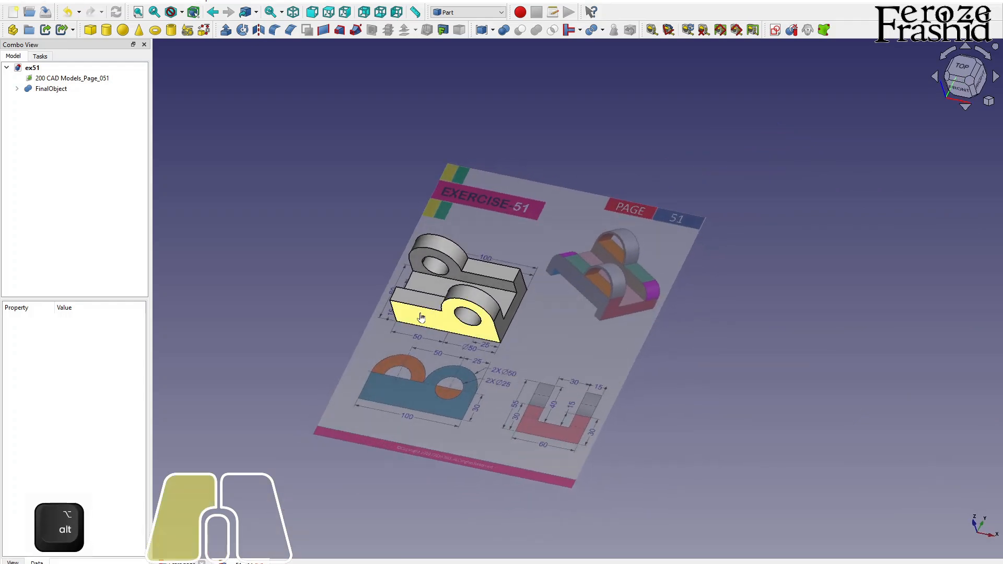
key(space)
key(space)
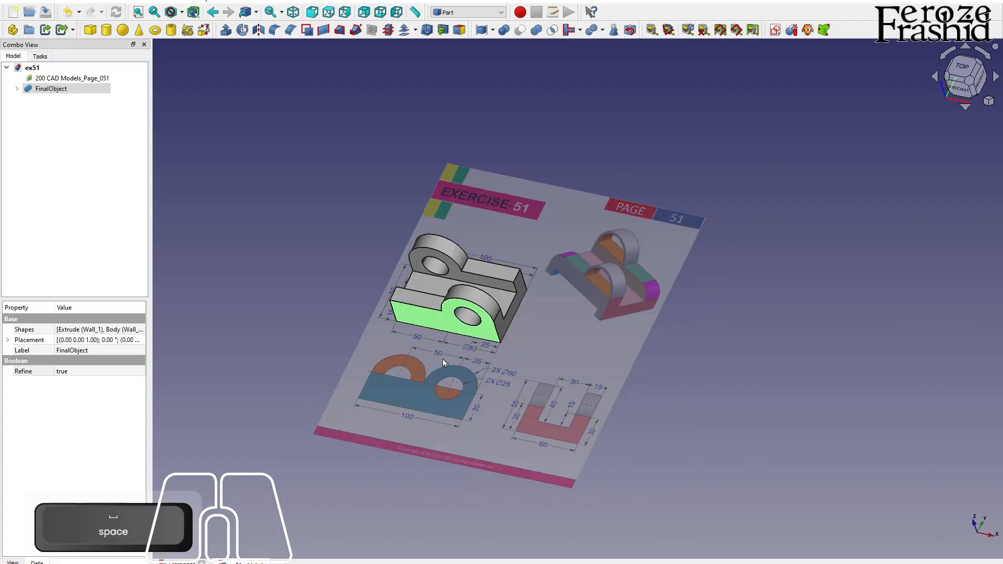
scroll(449, 363, up, 3)
alt+middle_drag(470, 324, 454, 293)
alt+middle_drag(641, 363, 684, 408)
scroll(684, 408, down, 1)
scroll(485, 297, up, 2)
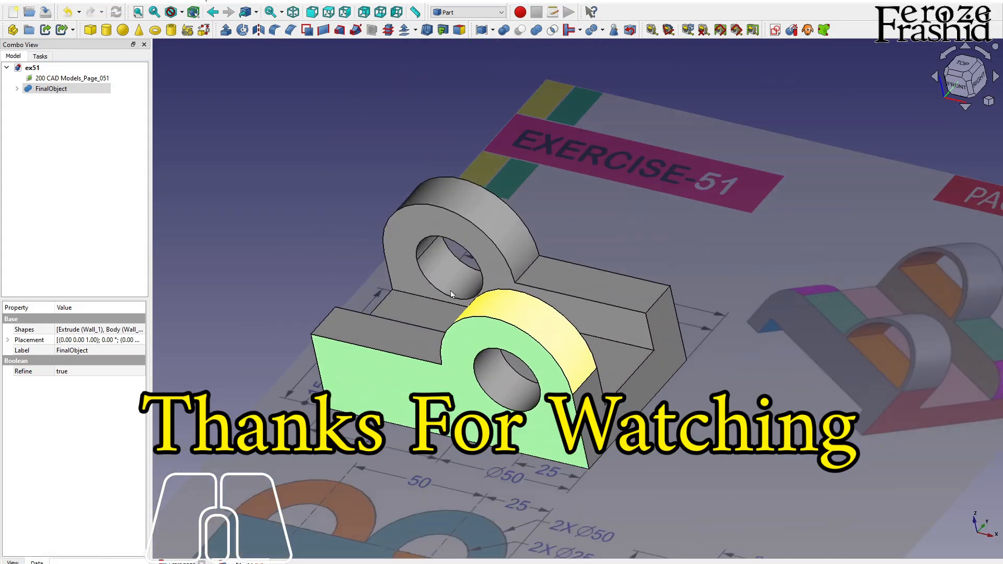
click(286, 262)
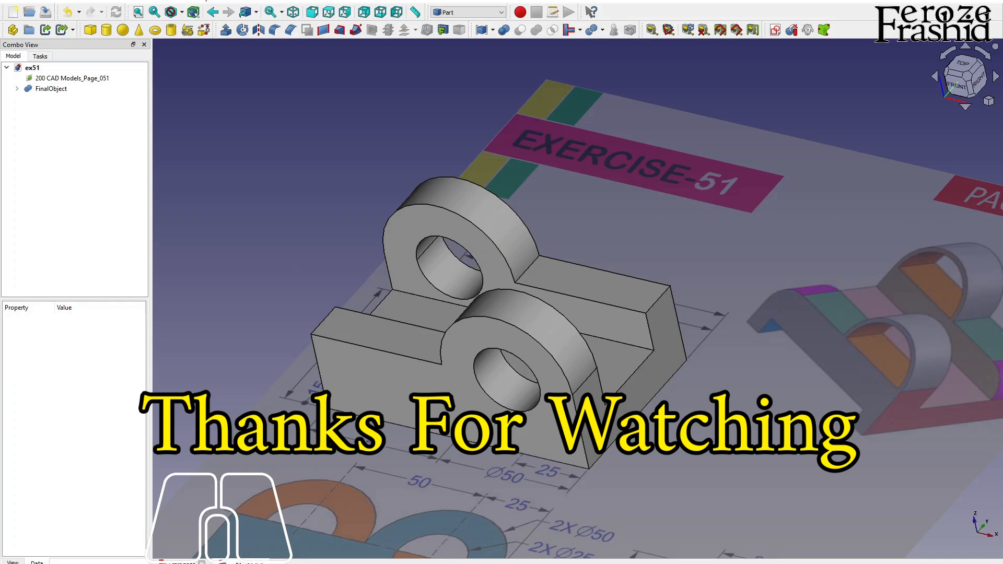